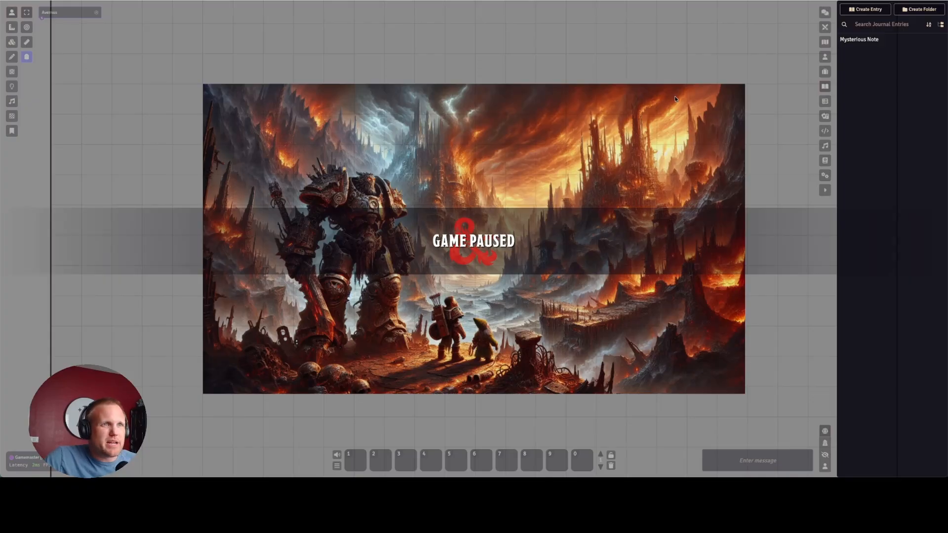
# Review the world's scenes and inspect the Dante actor's sheet, including its biography page
pyautogui.click(826, 43)
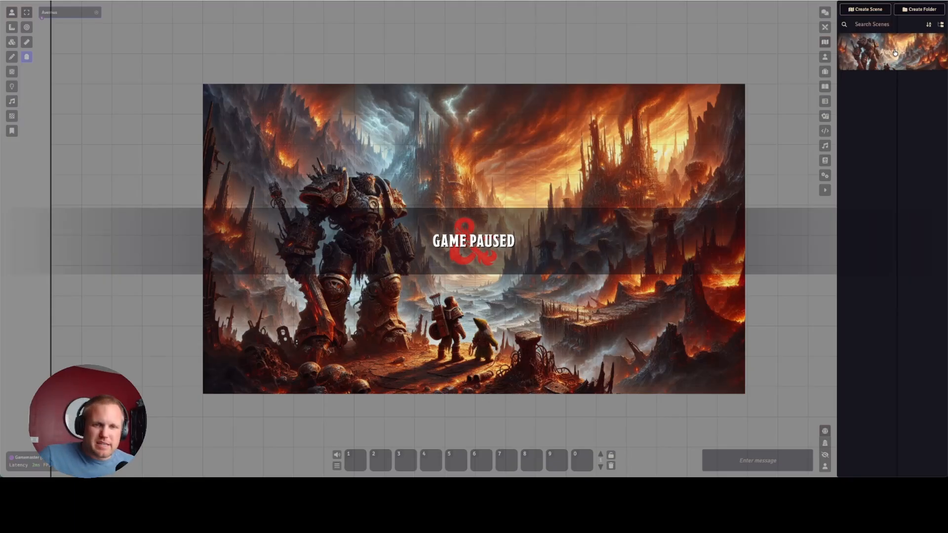
pyautogui.click(825, 58)
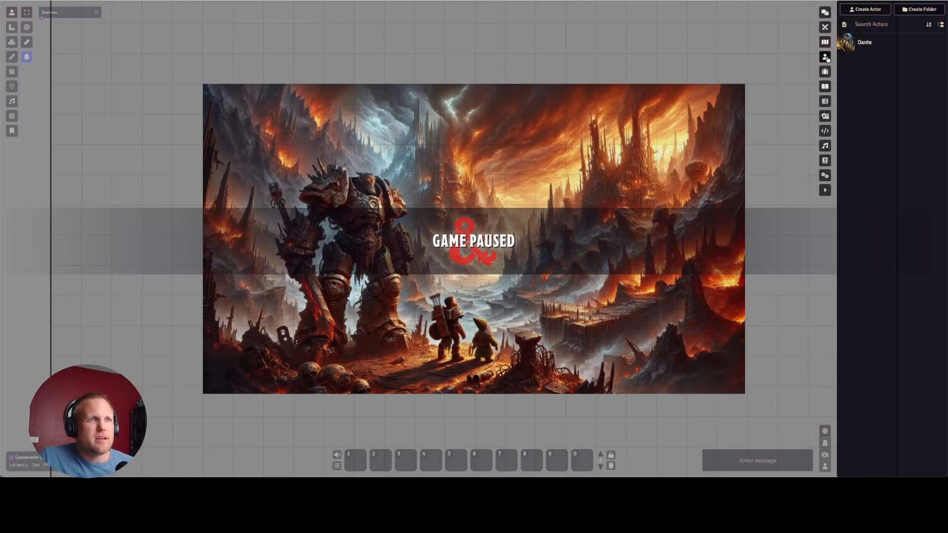
pyautogui.click(864, 43)
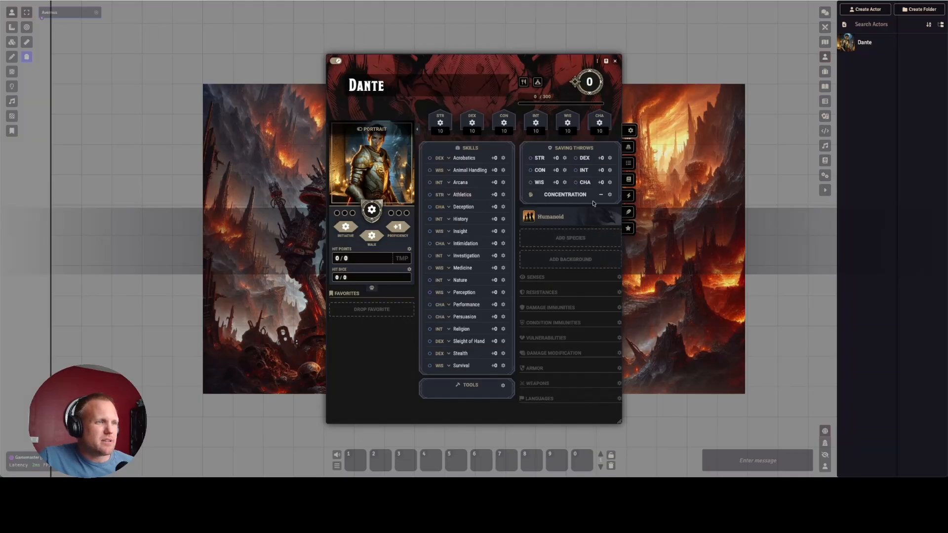
pyautogui.click(629, 212)
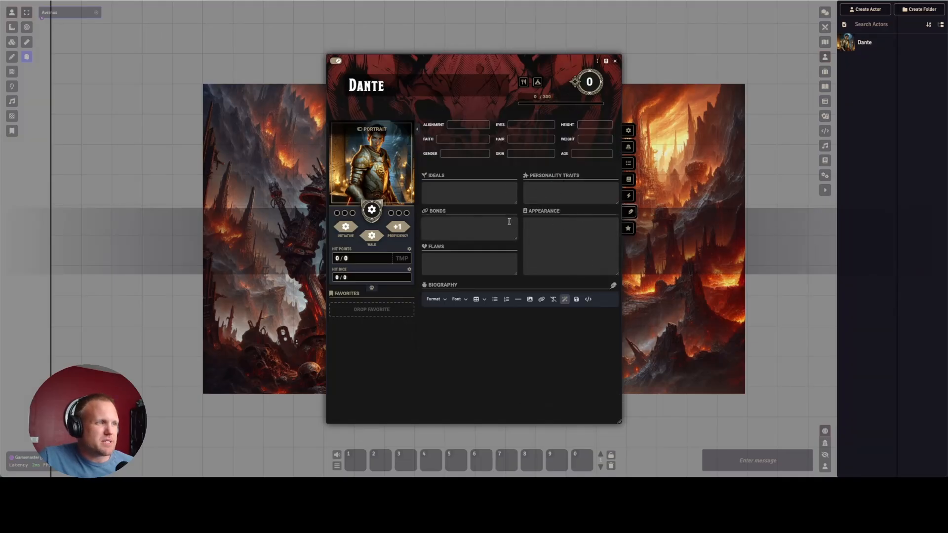
pyautogui.click(615, 61)
# Inspect the Infernal Puzzle Box item and the Mysterious Note journal entry, closing each one after viewing
pyautogui.click(824, 72)
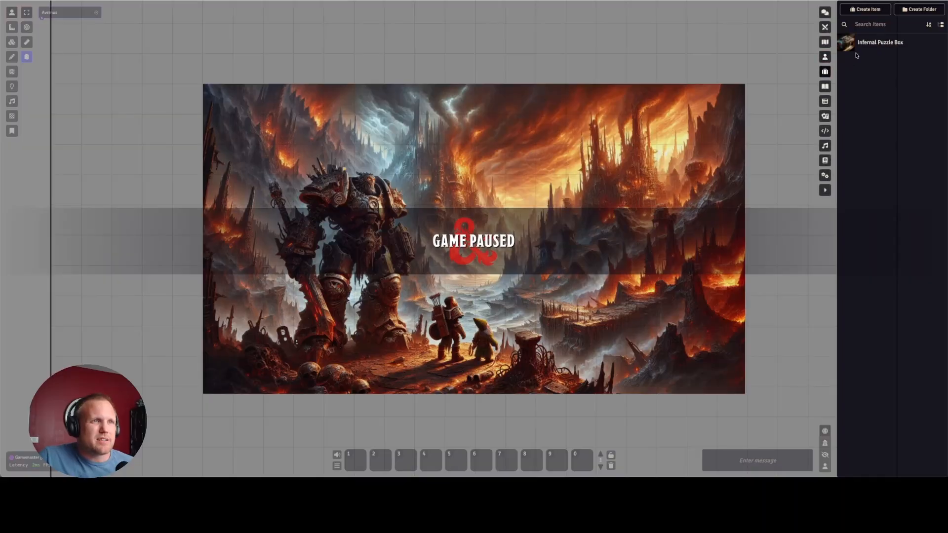
pyautogui.click(871, 43)
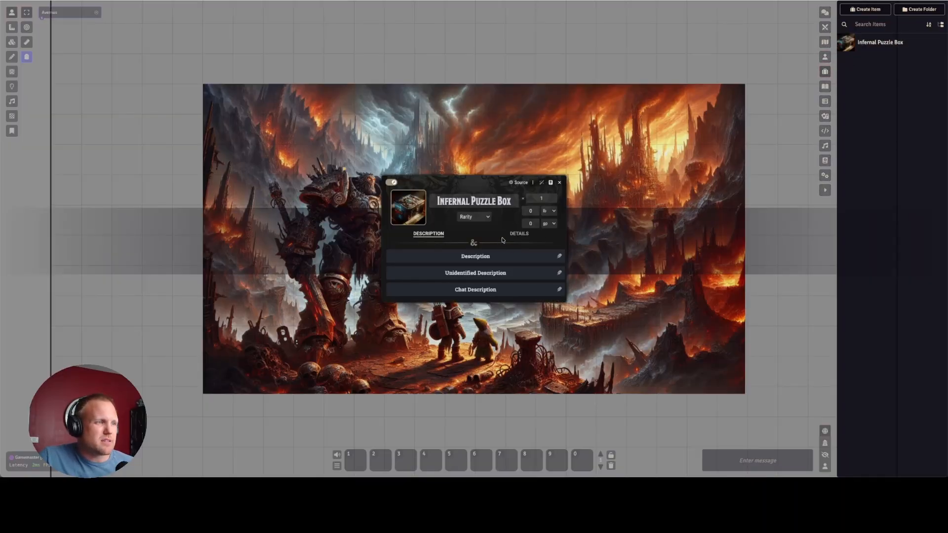
pyautogui.click(559, 182)
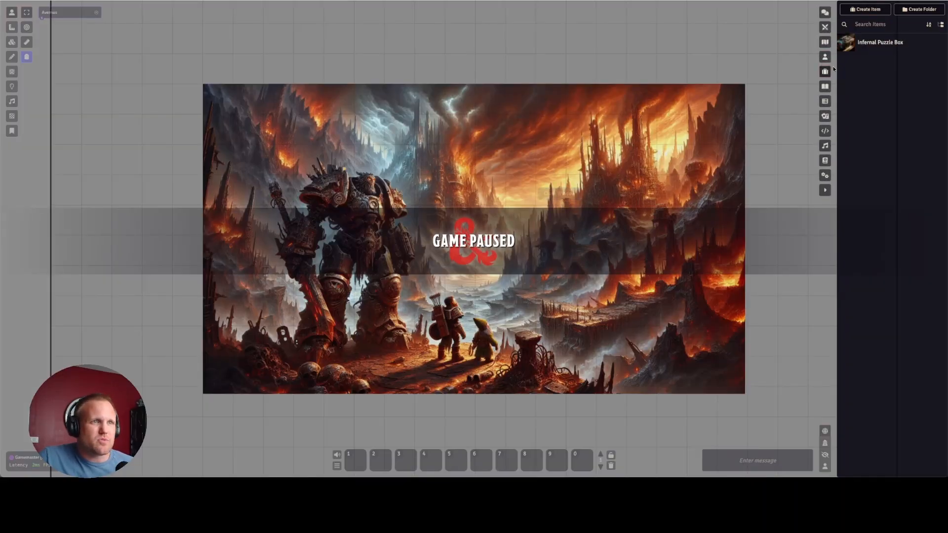
pyautogui.click(825, 87)
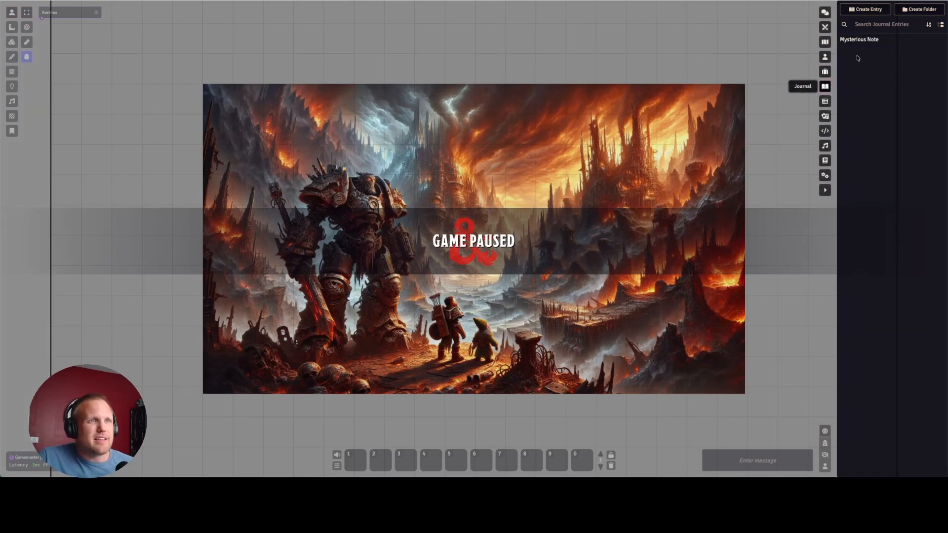
pyautogui.click(862, 40)
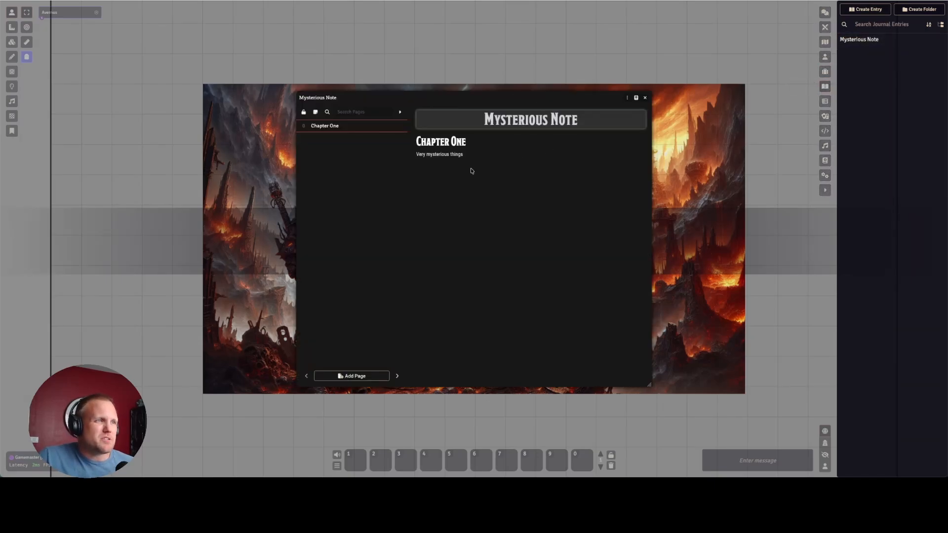
pyautogui.click(645, 98)
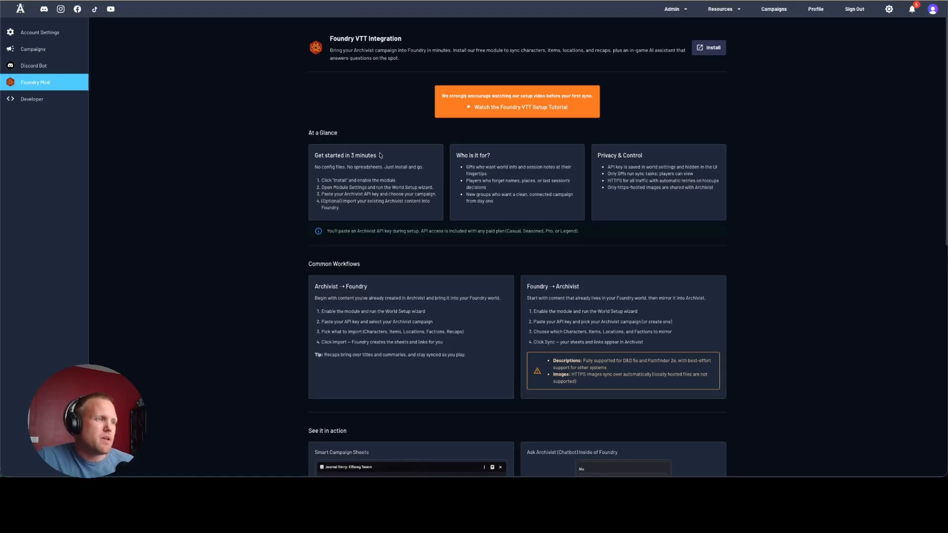
# Read through Archivist's Foundry VTT Integration page, covering the workflows and the feature previews
pyautogui.scroll(-8, 482, 179)
pyautogui.scroll(-2, 482, 179)
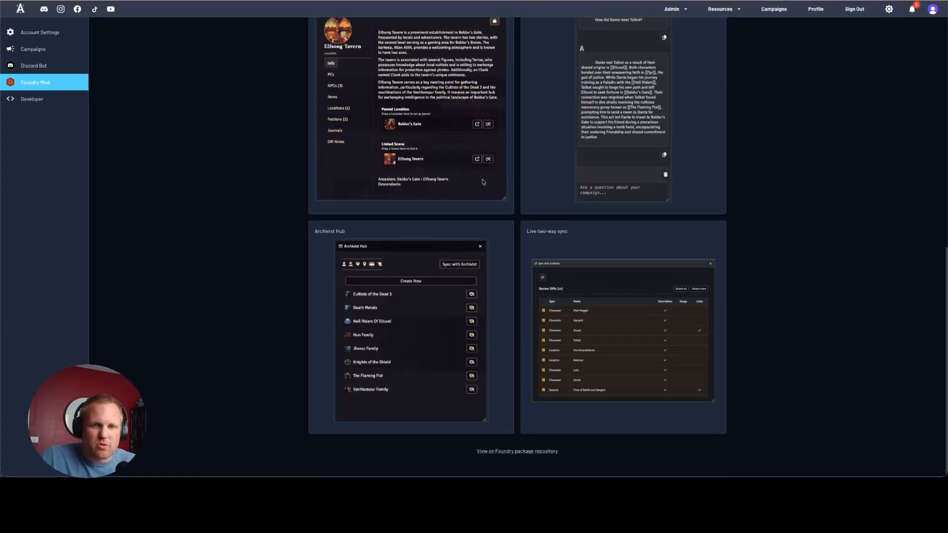
pyautogui.scroll(10, 482, 180)
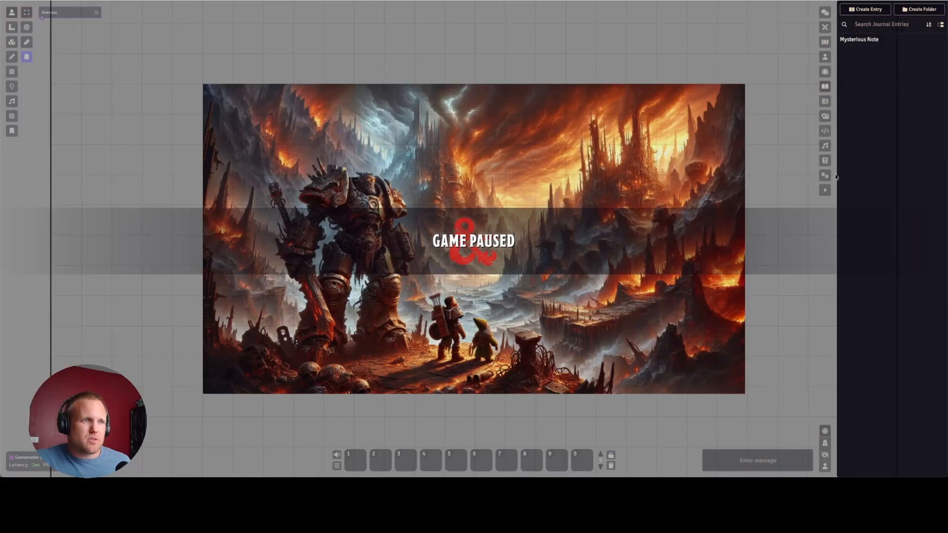
# Enable the Archivist Sync module in Foundry Virtual Tabletop, save the module settings and reload the application
pyautogui.click(826, 176)
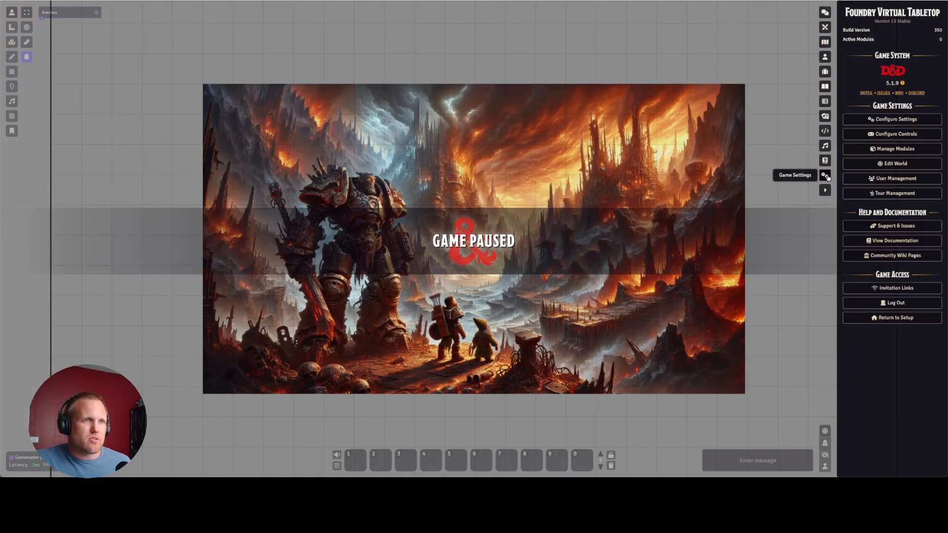
pyautogui.click(882, 151)
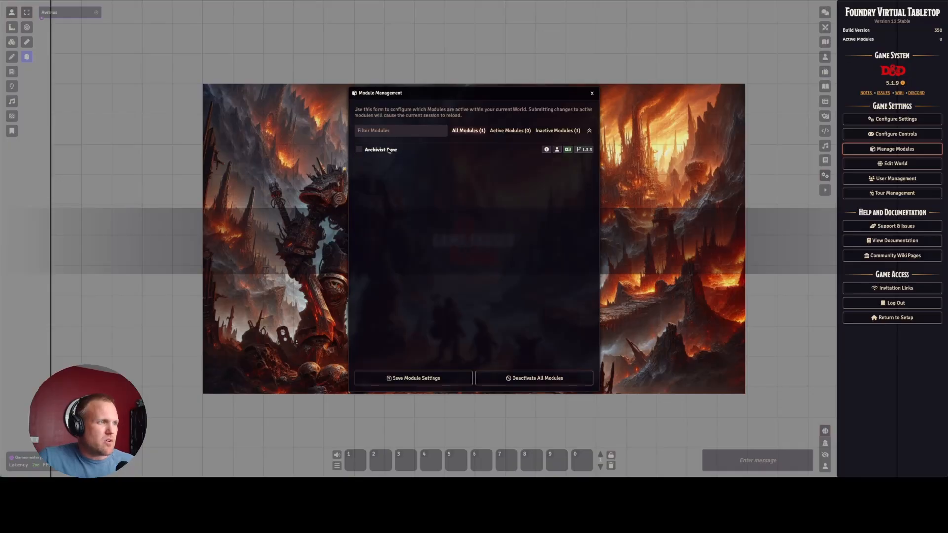
pyautogui.click(359, 149)
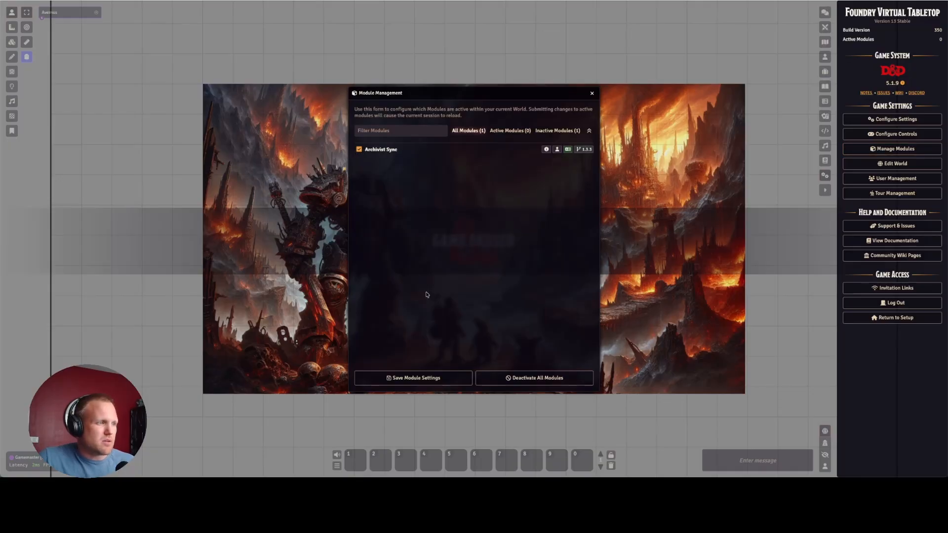
pyautogui.click(418, 378)
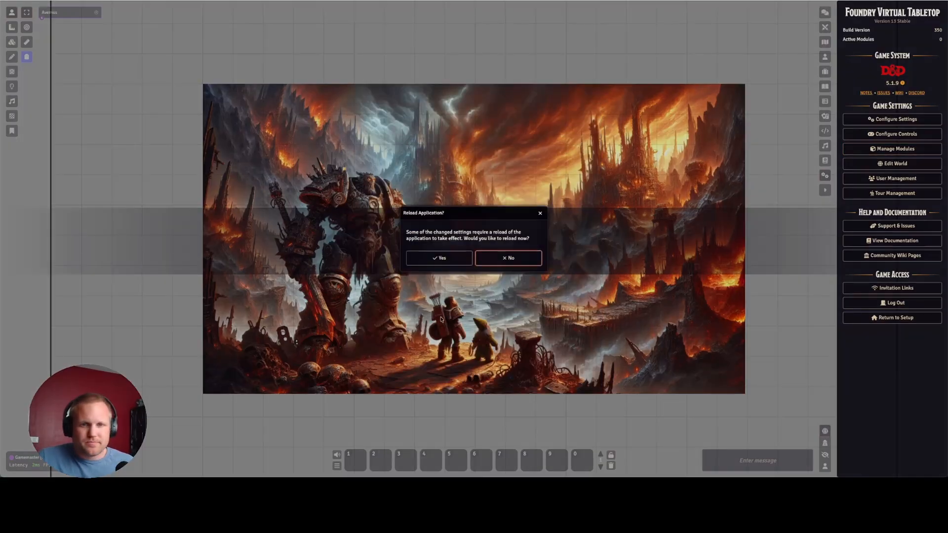
pyautogui.click(439, 258)
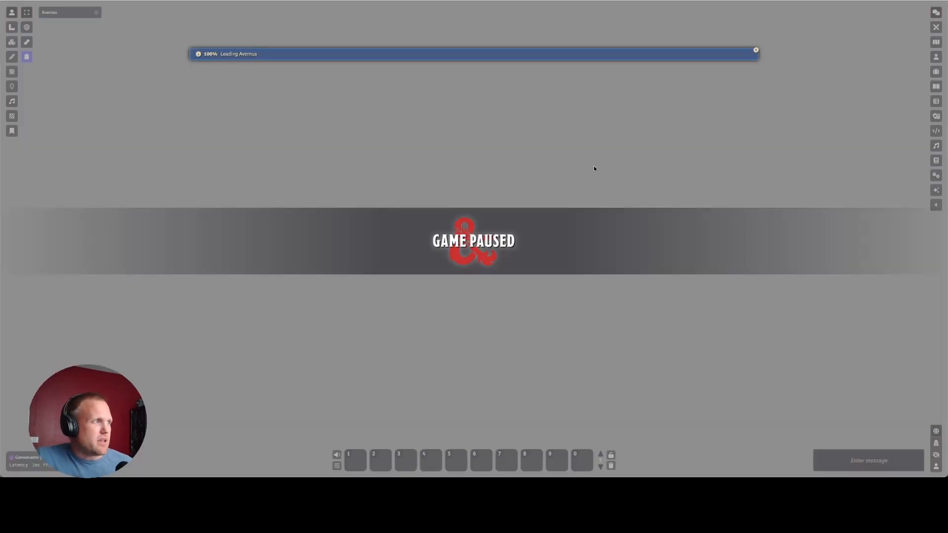
# Skim the Archivist Sync documentation from the world setup wizard's welcome page and close it
pyautogui.moveTo(520, 83); pyautogui.dragTo(402, 49)
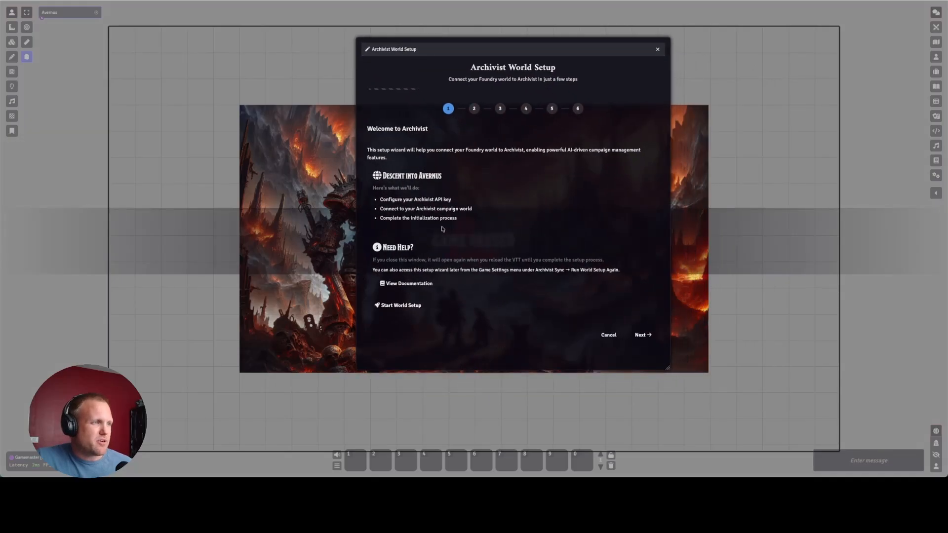
pyautogui.click(401, 284)
pyautogui.scroll(-10, 432, 231)
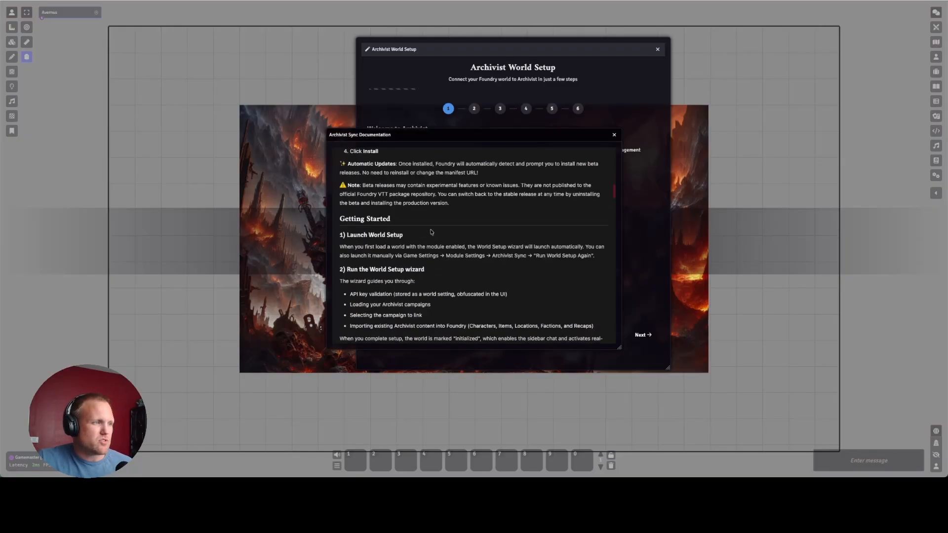
pyautogui.scroll(10, 432, 231)
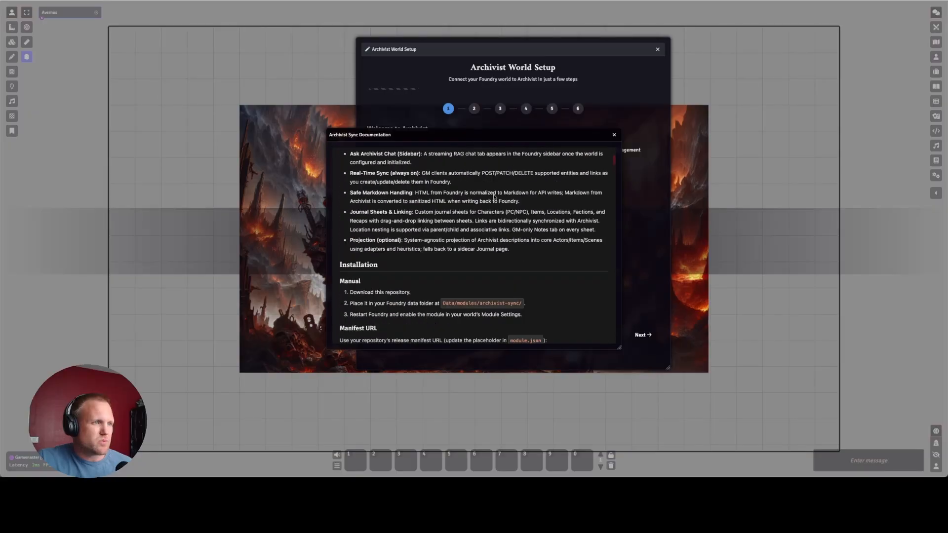
pyautogui.click(614, 134)
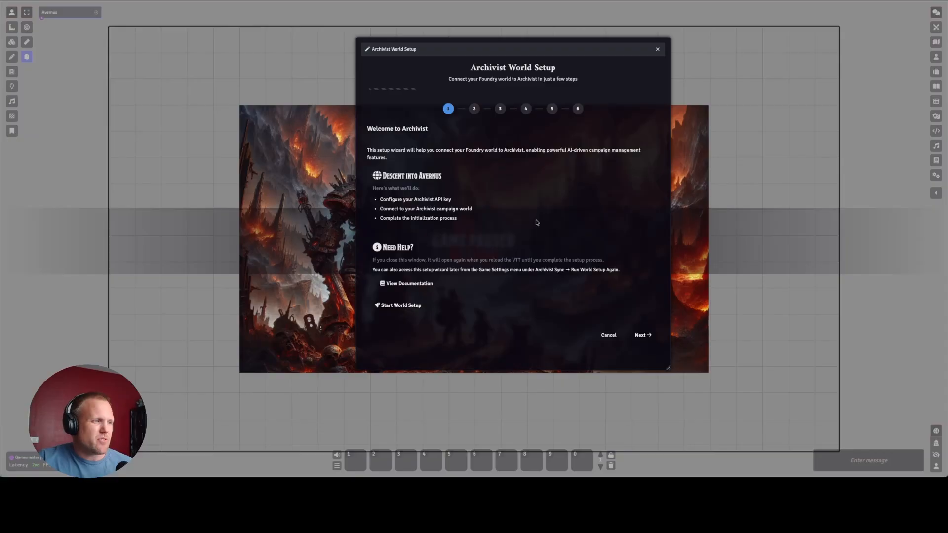
# Start the Archivist world setup, paste the API key and validate it
pyautogui.click(392, 306)
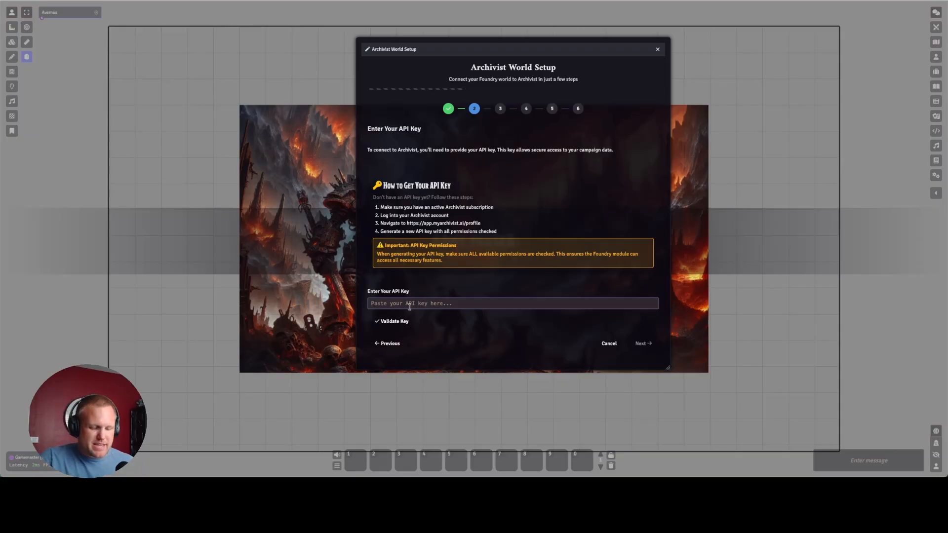
pyautogui.hotkey('ctrl', 'v')
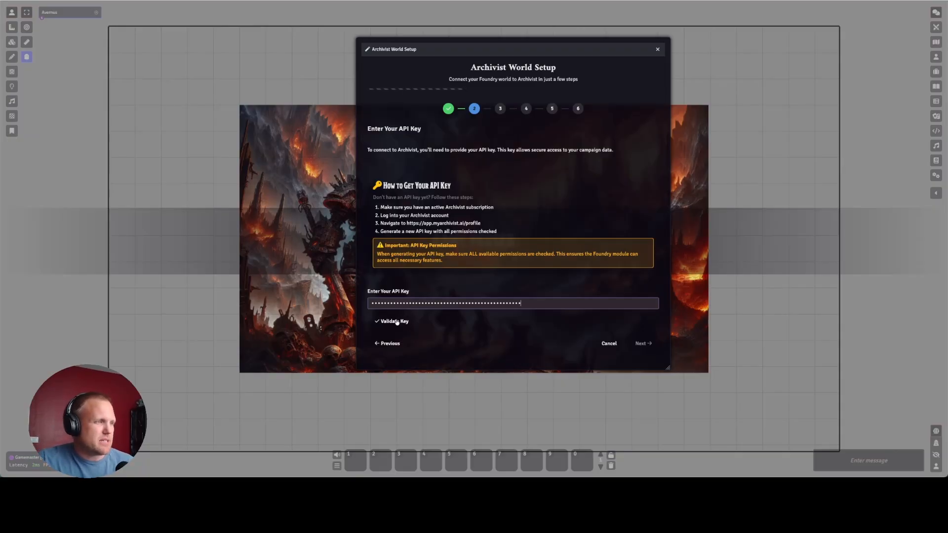
pyautogui.click(397, 322)
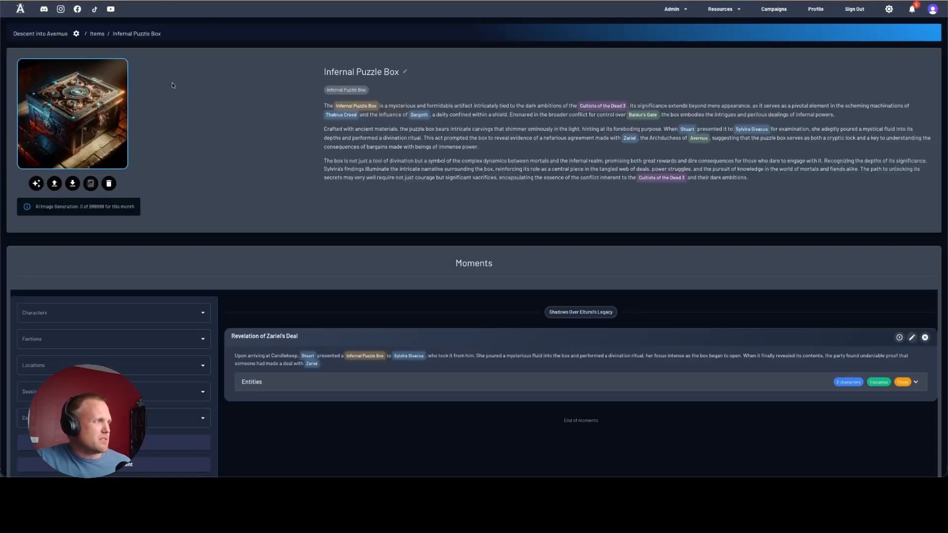
# Switch to the Archivist web app and browse the Descent into Avernus campaign's items and factions
pyautogui.click(97, 34)
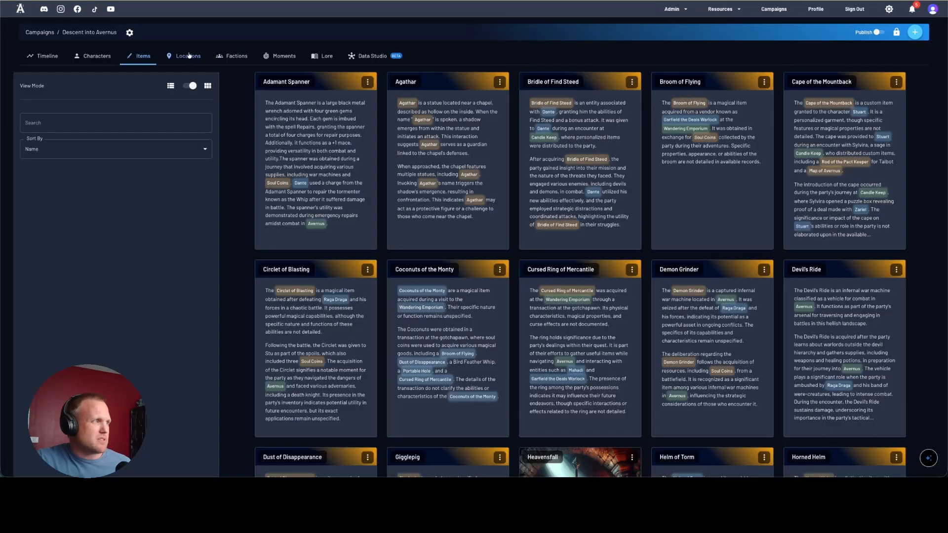
pyautogui.click(232, 55)
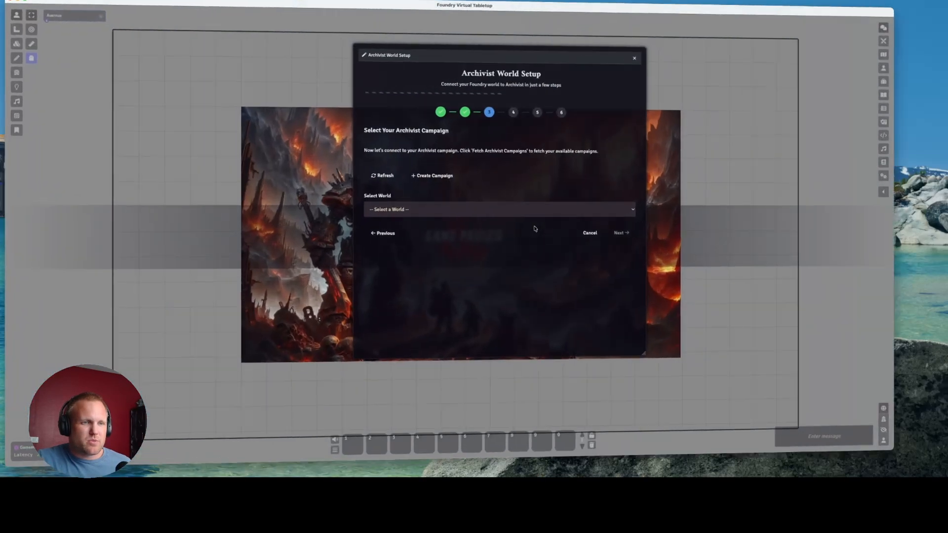
# Return to the Foundry setup wizard, select the Descent into Avernus campaign as the world and continue to reconciliation
pyautogui.click(464, 213)
pyautogui.click(451, 301)
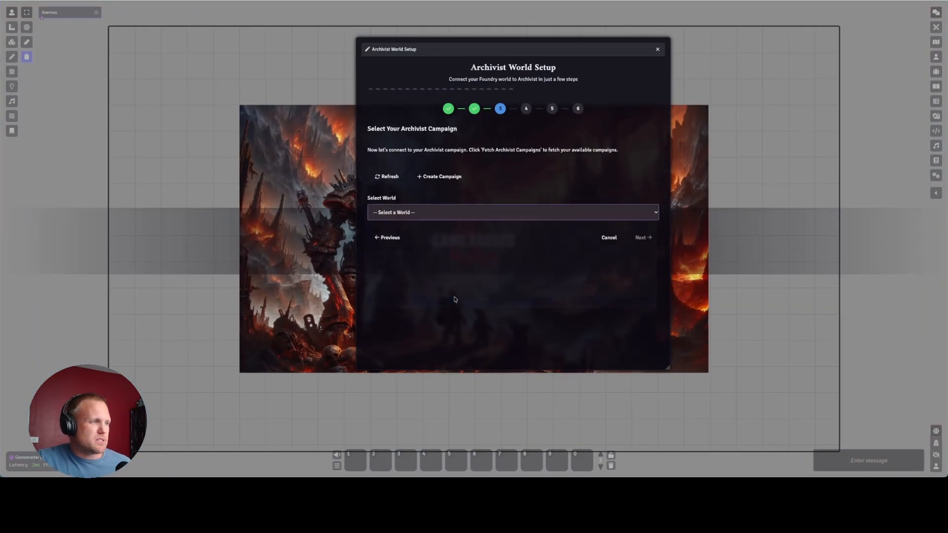
pyautogui.click(643, 293)
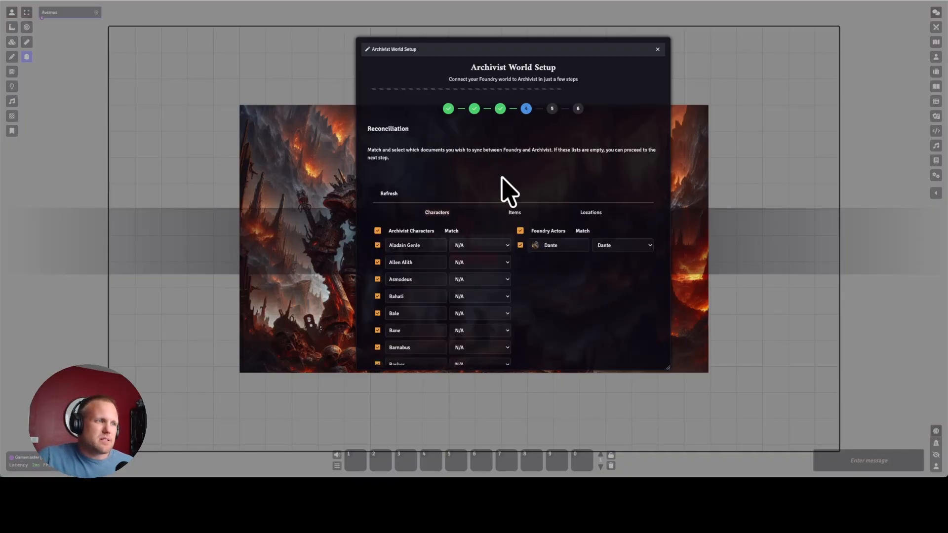
# Examine the reconciliation lists for characters, items and locations to check how Archivist entries match Foundry documents
pyautogui.scroll(-1, 510, 190)
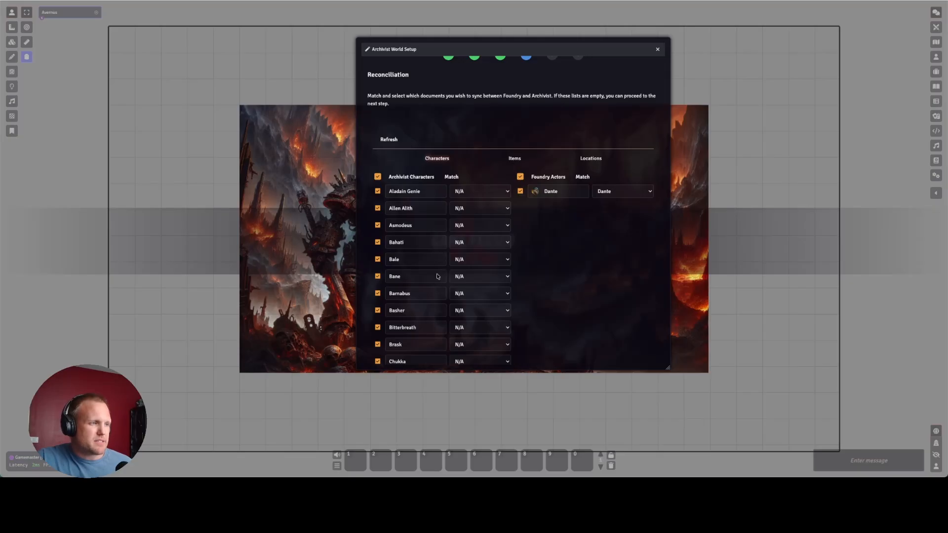
pyautogui.scroll(-5, 439, 272)
pyautogui.scroll(6, 437, 276)
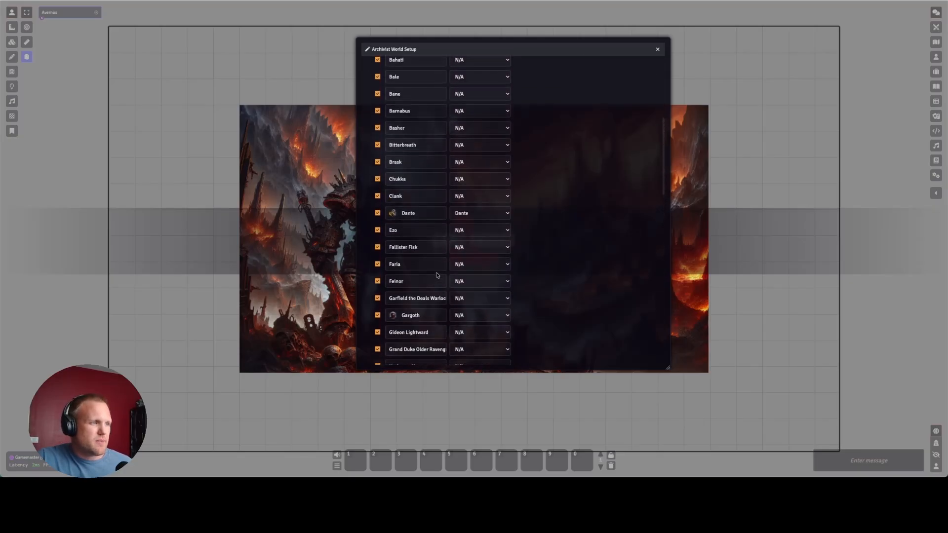
pyautogui.click(515, 213)
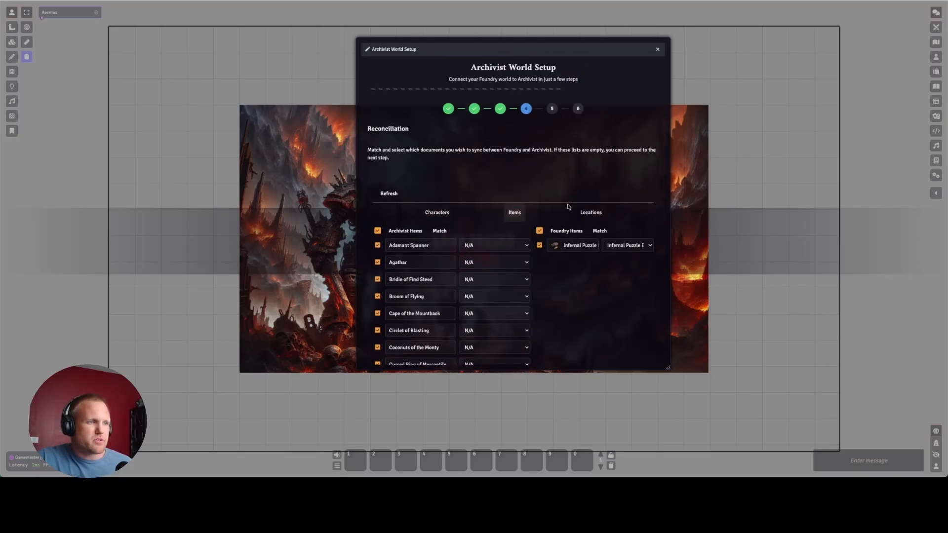
pyautogui.click(591, 212)
pyautogui.click(437, 213)
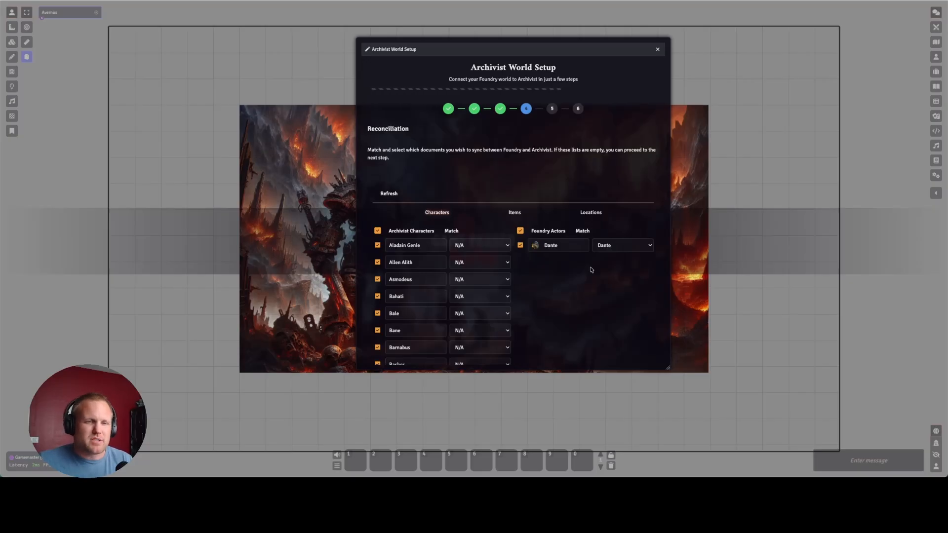
pyautogui.scroll(-1, 534, 270)
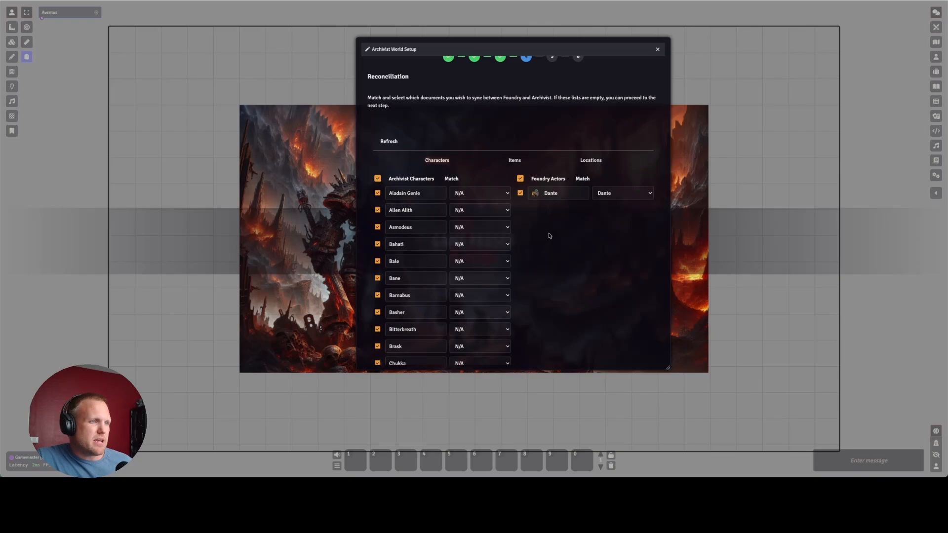
pyautogui.scroll(-1, 446, 238)
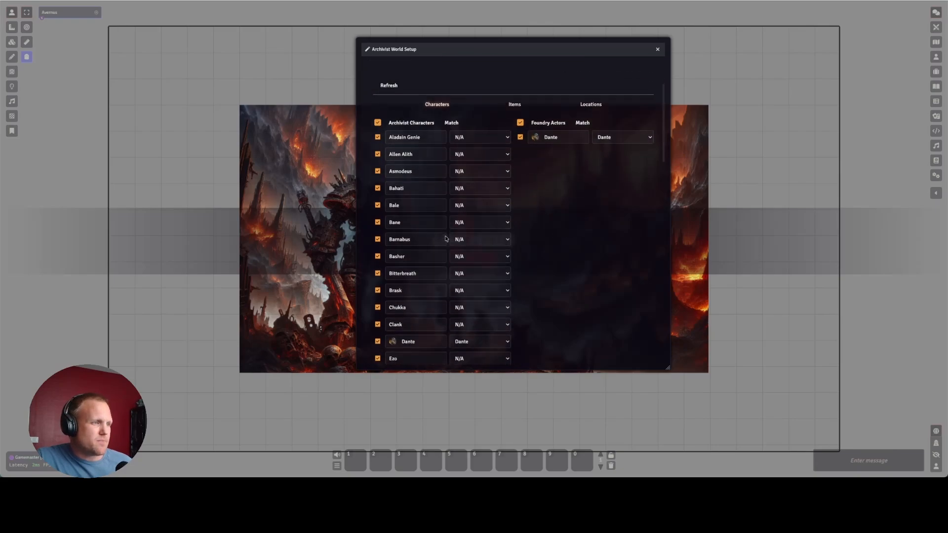
pyautogui.scroll(1, 446, 238)
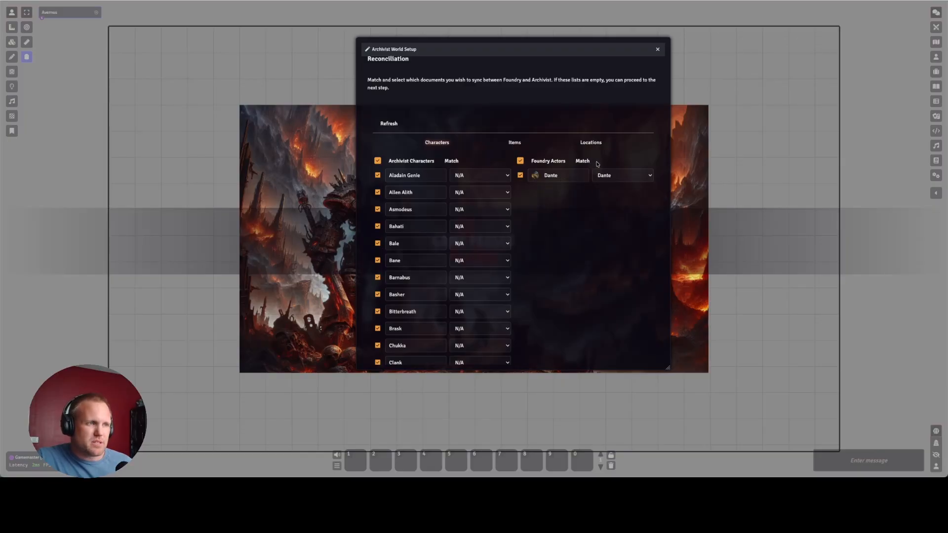
# Inspect the match options for the Archivist character Ezo, and view the items and locations reconciliation lists
pyautogui.scroll(-5, 459, 240)
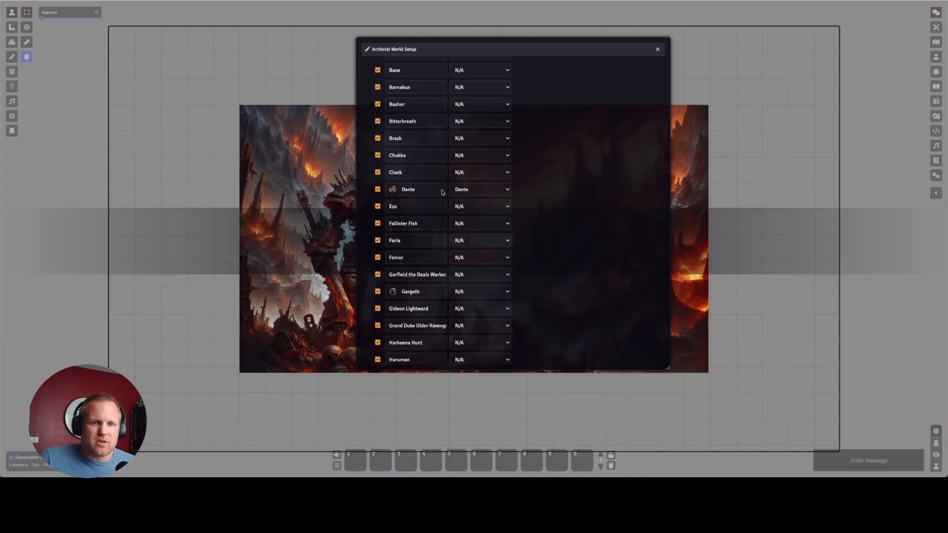
pyautogui.click(464, 210)
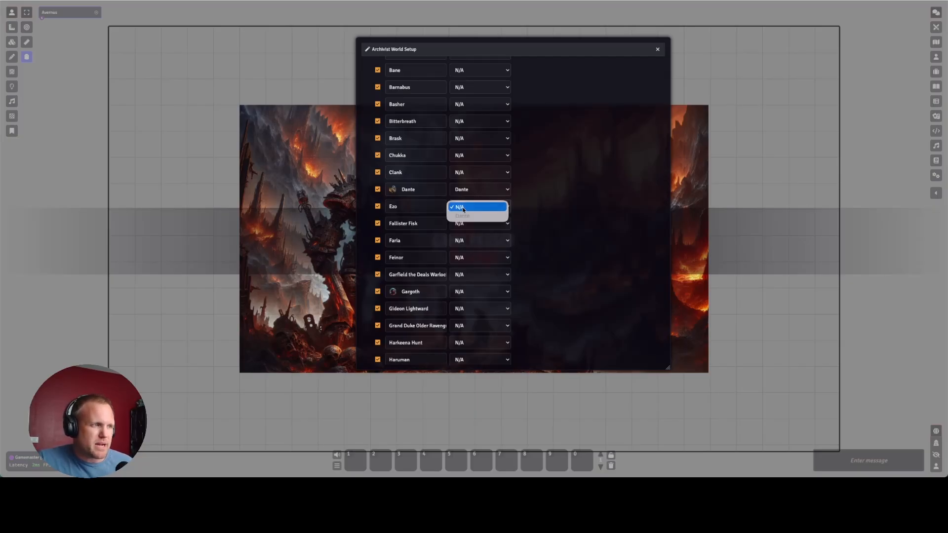
pyautogui.click(492, 204)
pyautogui.scroll(5, 492, 204)
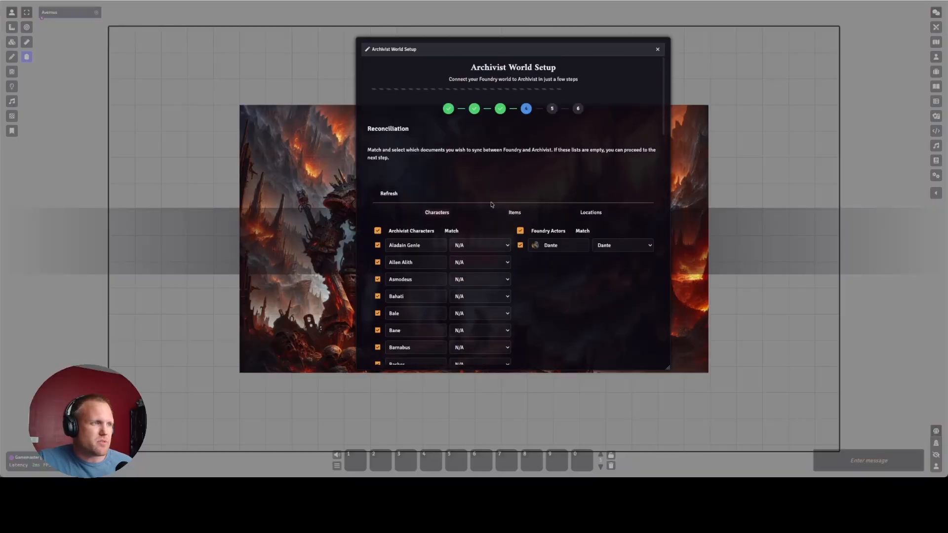
pyautogui.scroll(-1, 492, 205)
pyautogui.click(514, 150)
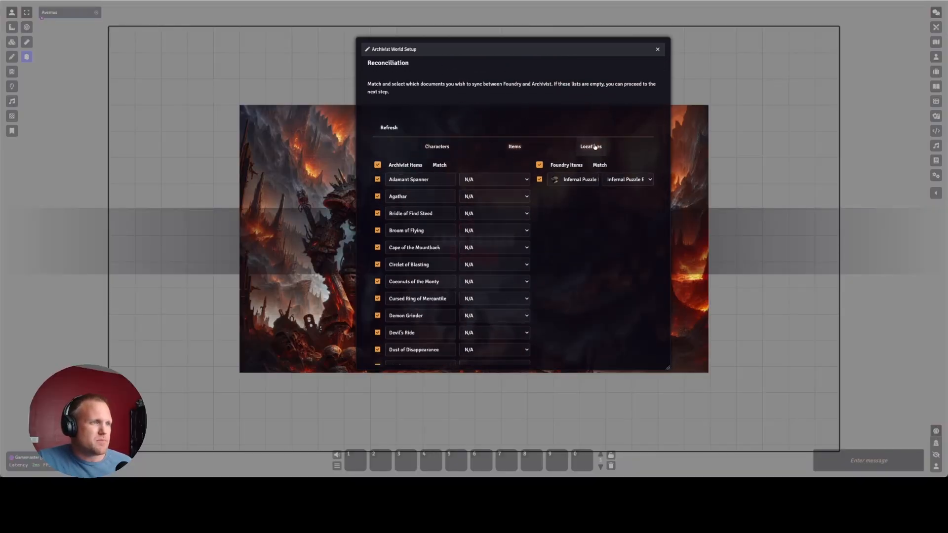
pyautogui.click(591, 145)
pyautogui.click(443, 148)
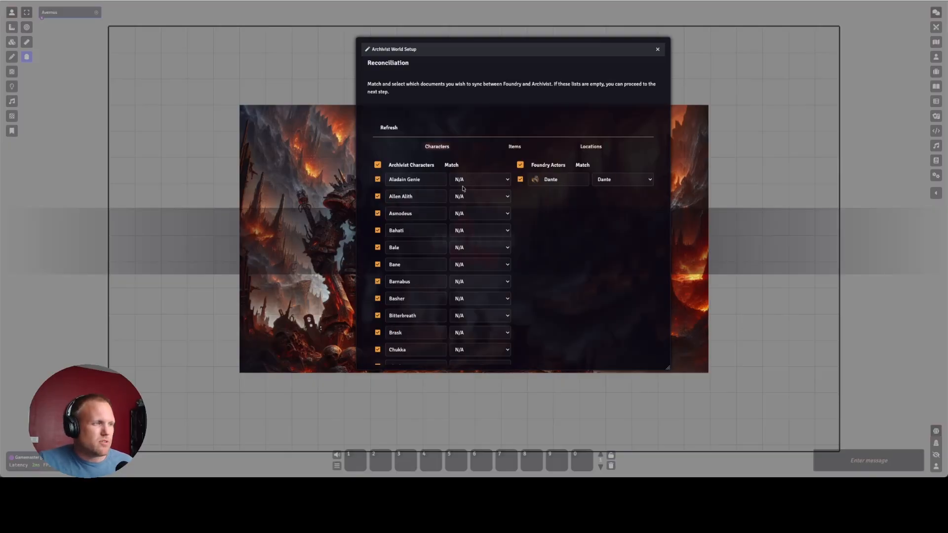
# Deselect and reselect all Archivist characters for syncing, and continue to the Create Foundry Objects stage
pyautogui.click(379, 167)
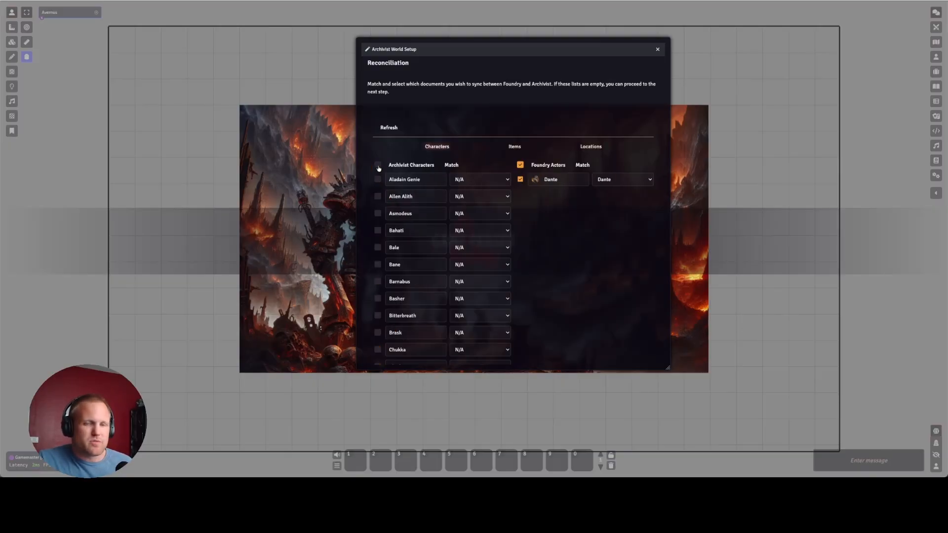
pyautogui.click(378, 166)
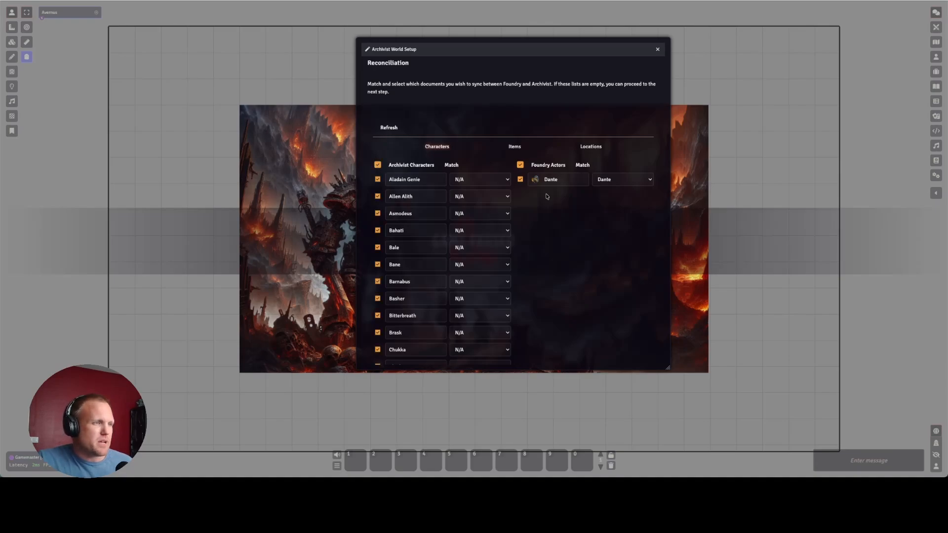
pyautogui.scroll(-15, 533, 220)
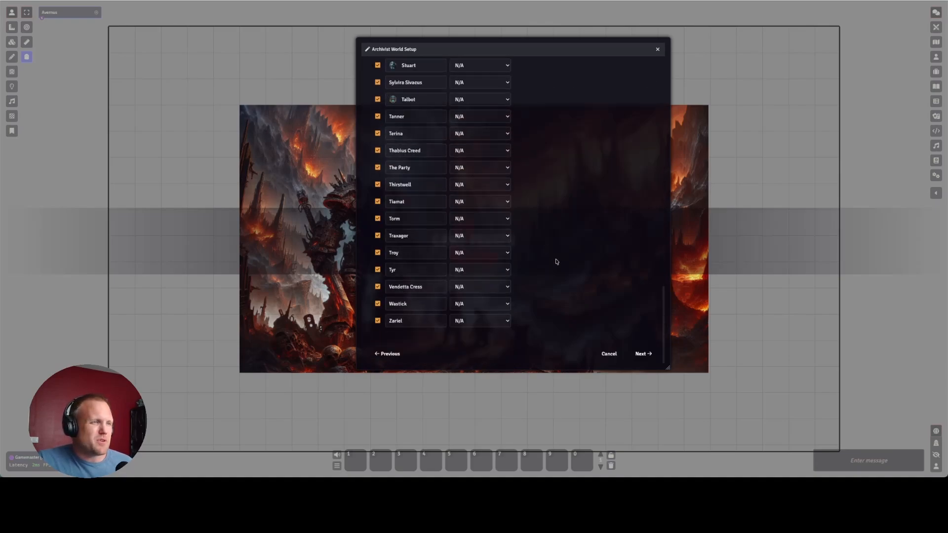
pyautogui.click(642, 354)
# Review the unmatched characters, items and locations, keep them all selected for creation, and continue to the sync review
pyautogui.scroll(20, 454, 214)
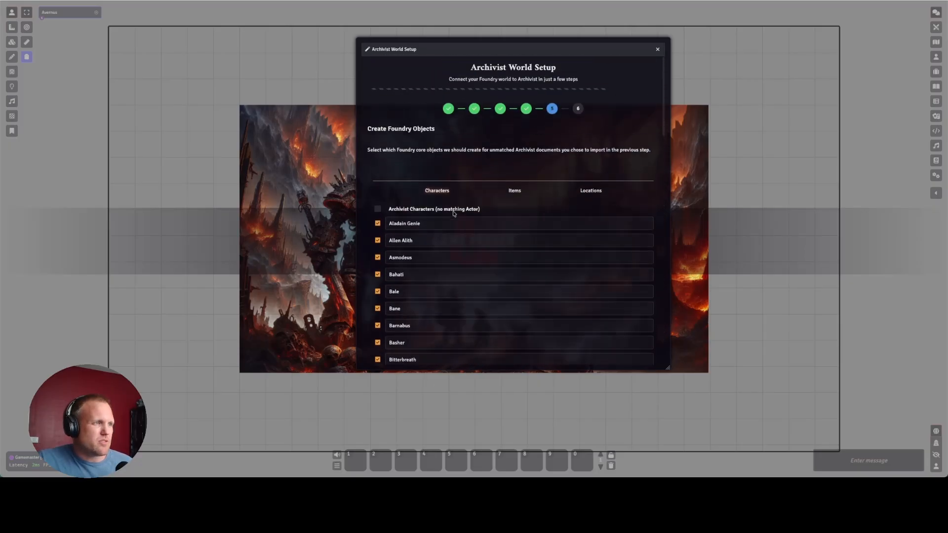
pyautogui.scroll(-1, 454, 213)
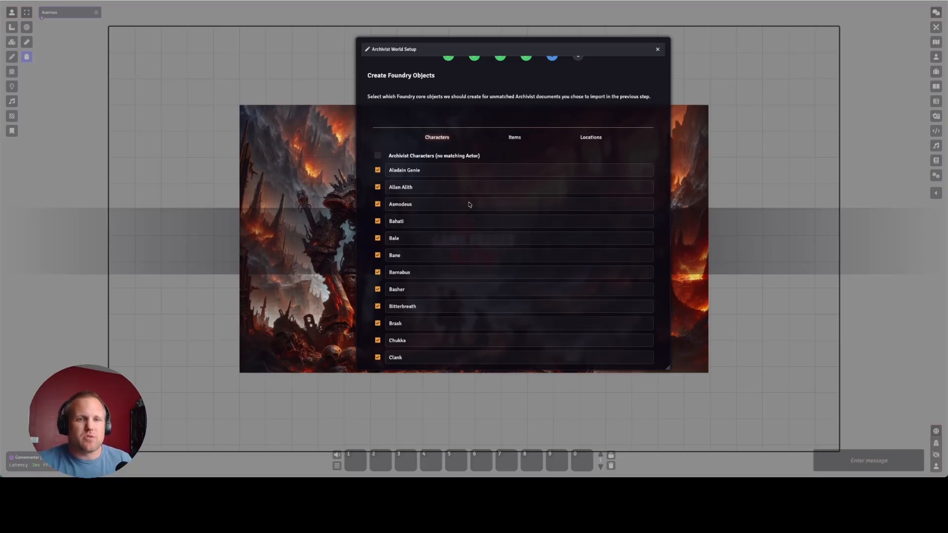
pyautogui.click(511, 142)
pyautogui.click(598, 140)
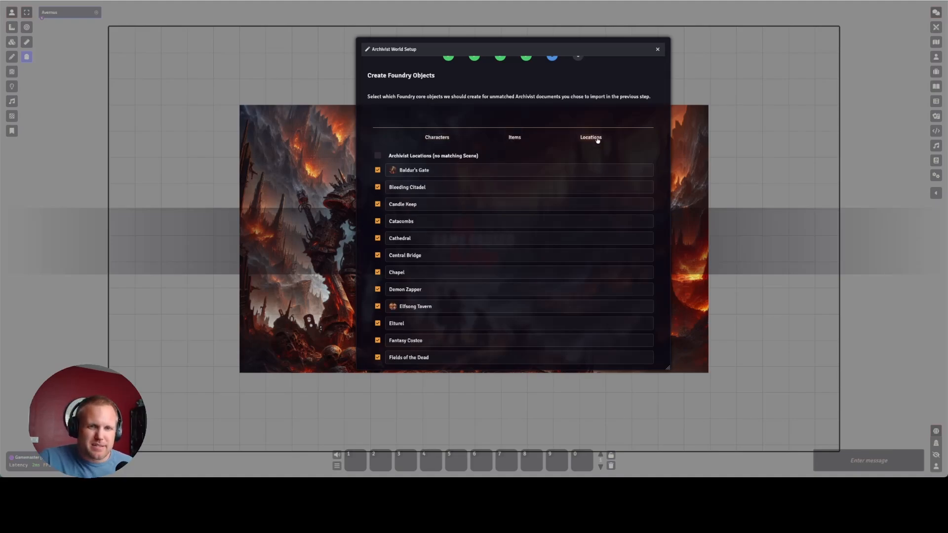
pyautogui.click(440, 141)
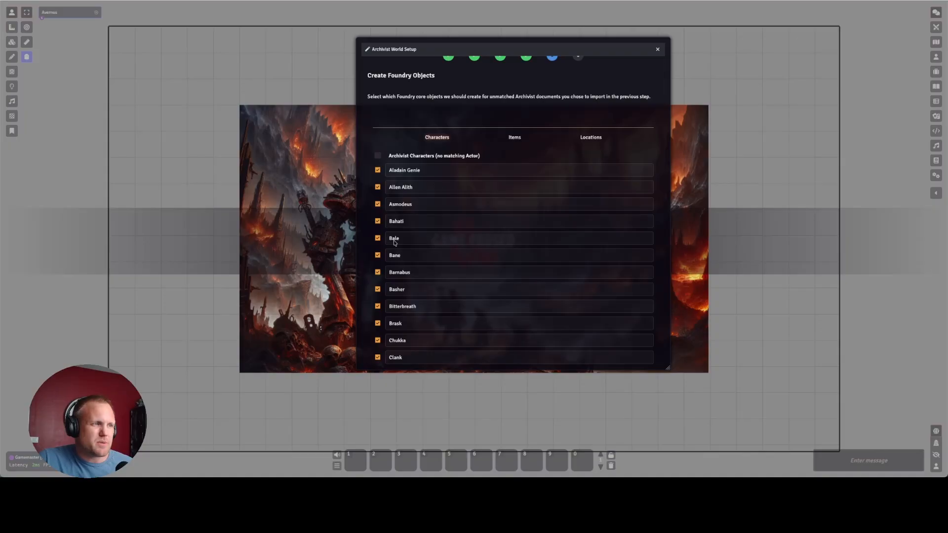
pyautogui.scroll(-15, 523, 235)
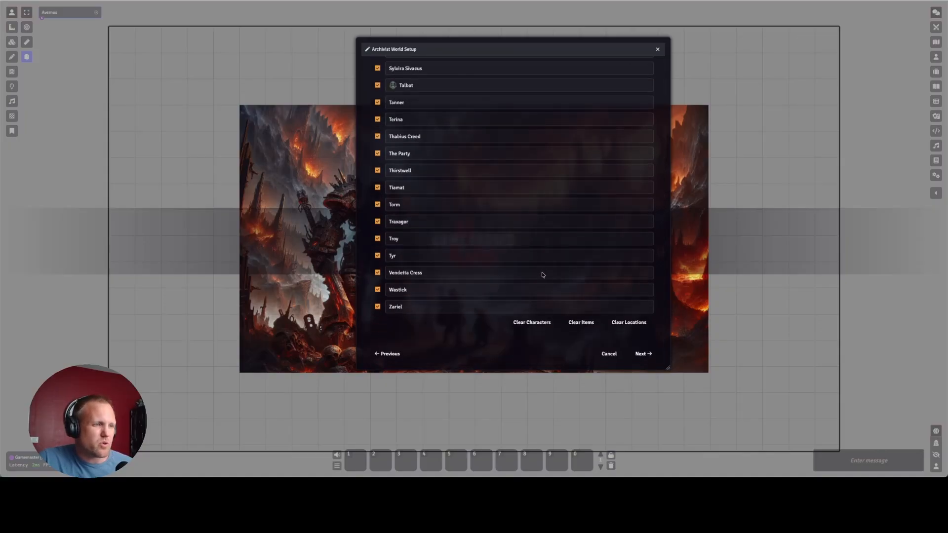
pyautogui.click(643, 354)
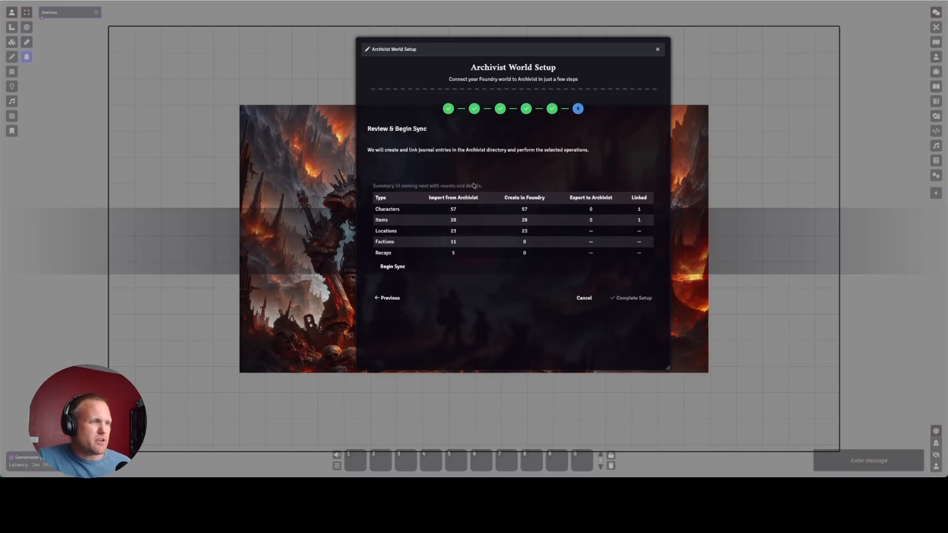
# Run the initial sync with Project Descriptions and Real-Time Sync enabled, and dismiss the notifications
pyautogui.click(394, 268)
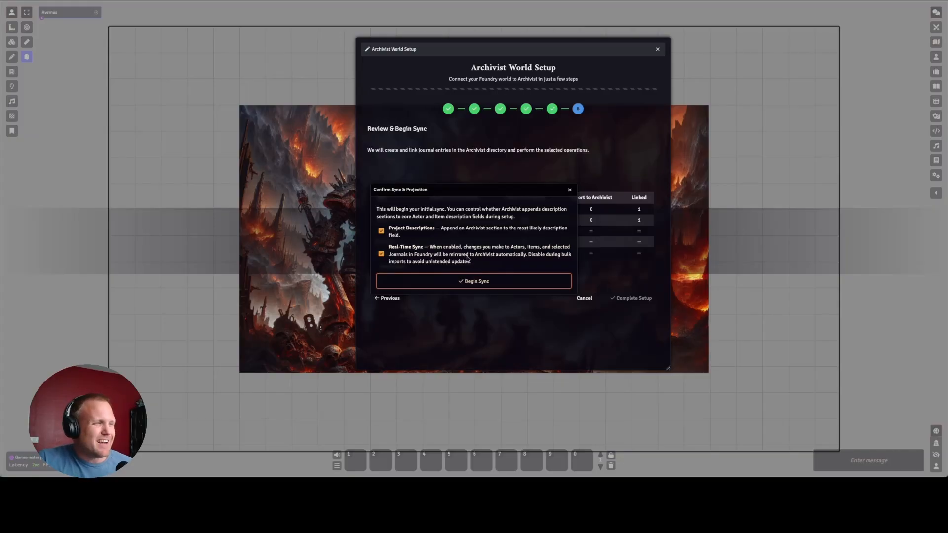
pyautogui.click(469, 281)
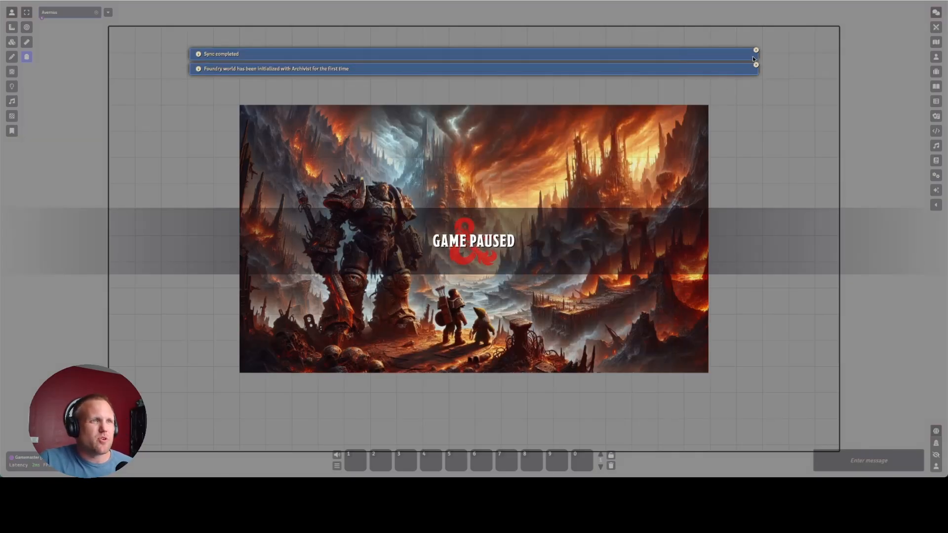
pyautogui.click(756, 50)
pyautogui.click(756, 50)
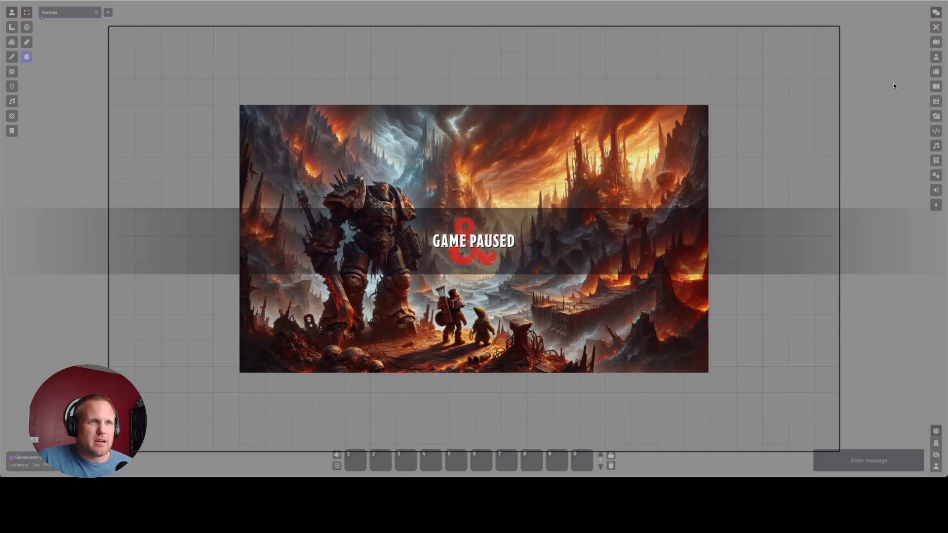
# Browse the scenes and actors directories for the documents imported from Archivist
pyautogui.click(935, 44)
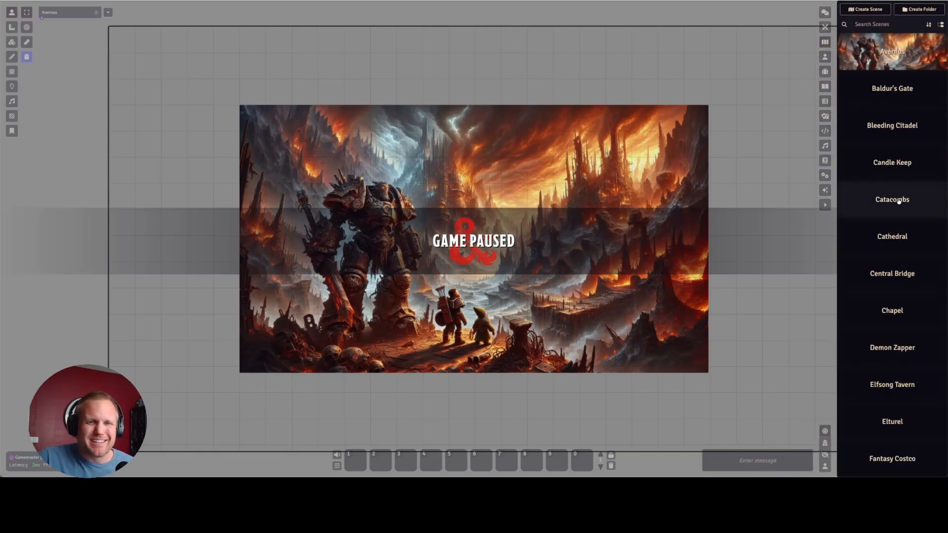
pyautogui.scroll(-8, 896, 182)
pyautogui.scroll(8, 897, 185)
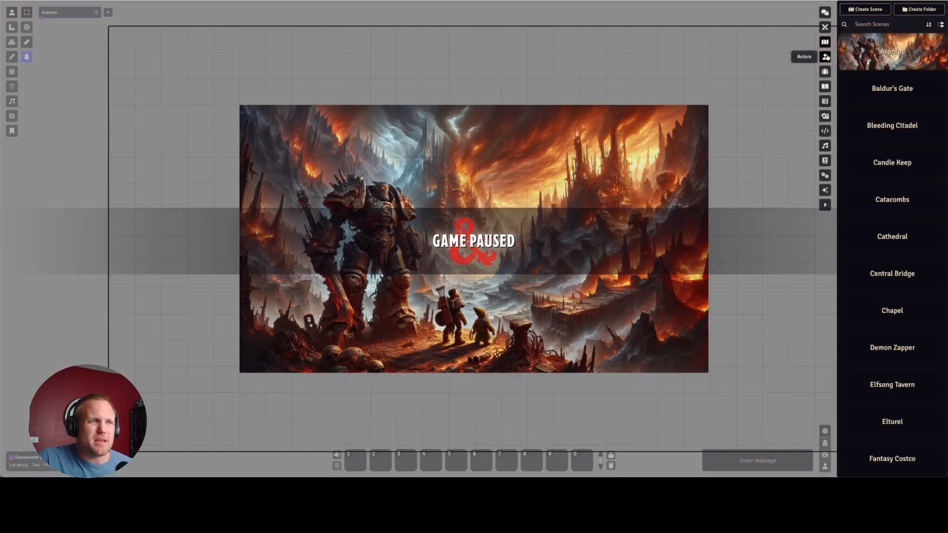
pyautogui.click(826, 56)
pyautogui.scroll(-15, 881, 158)
pyautogui.scroll(10, 882, 158)
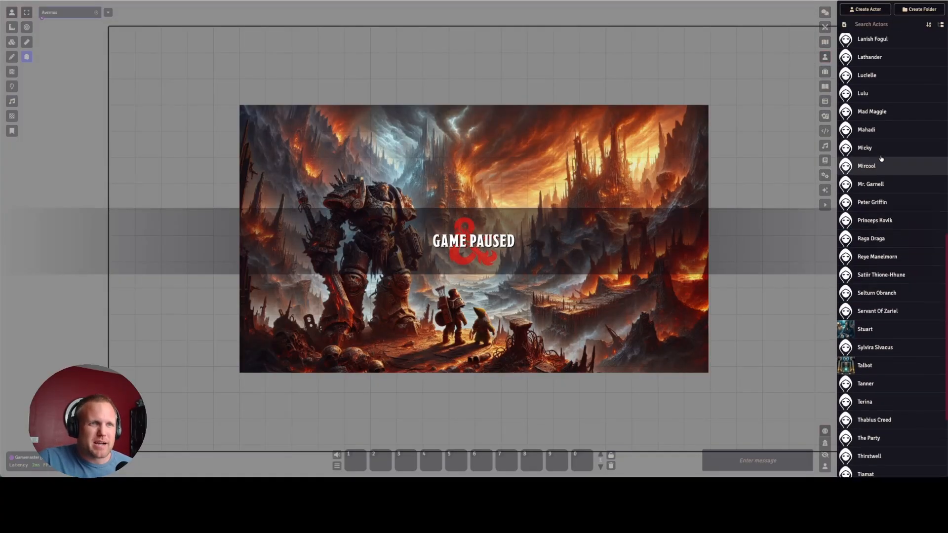
pyautogui.scroll(2, 881, 159)
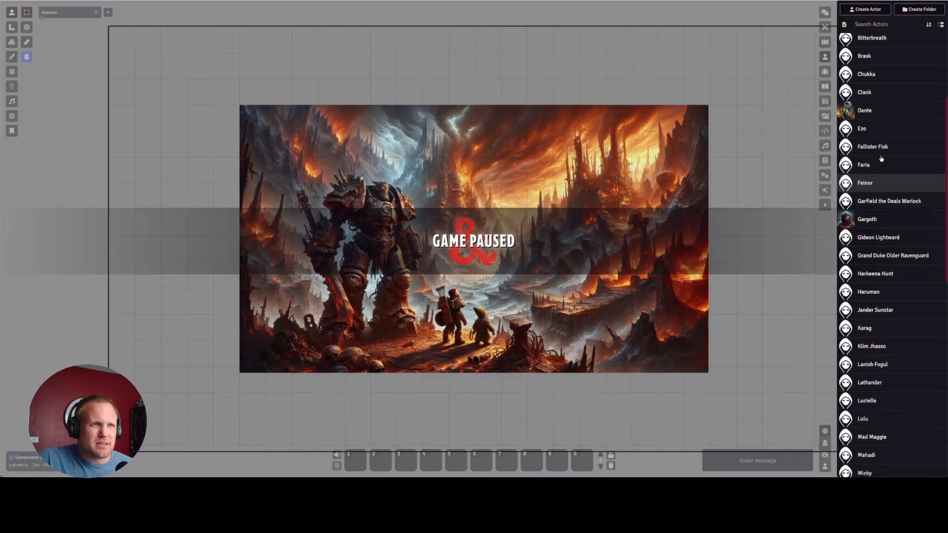
# Open the Dante actor's sheet, read through his biography and close the sheet
pyautogui.doubleClick(865, 111)
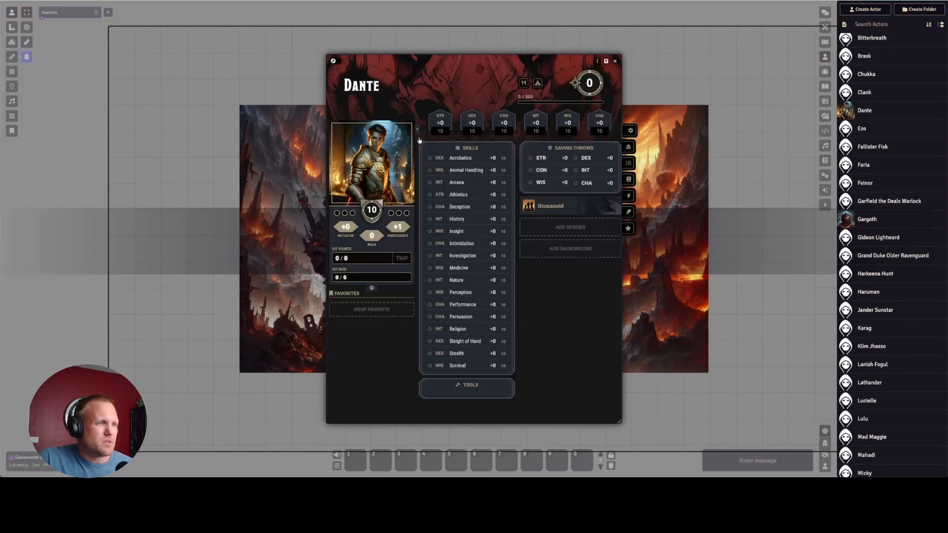
pyautogui.click(629, 212)
pyautogui.scroll(-2, 542, 262)
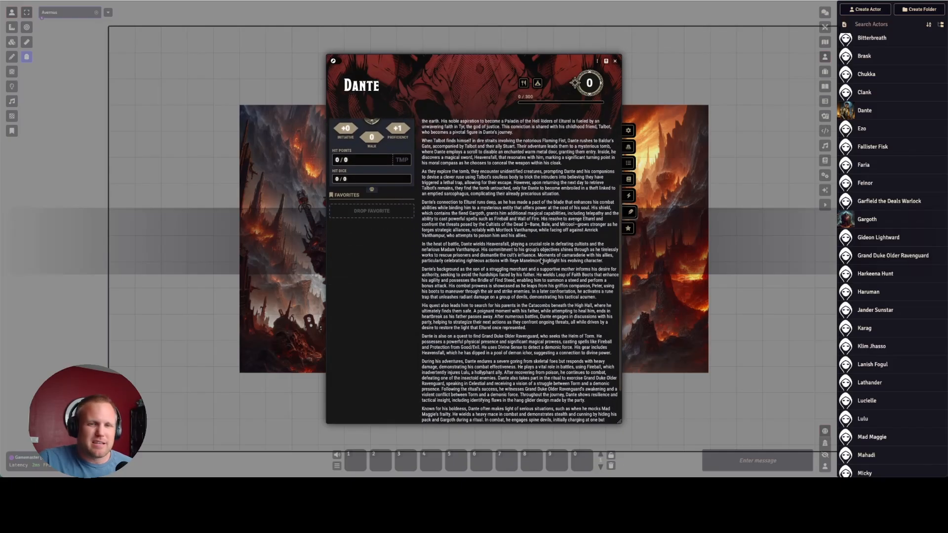
pyautogui.scroll(-1, 542, 261)
pyautogui.scroll(1, 541, 262)
pyautogui.scroll(2, 541, 261)
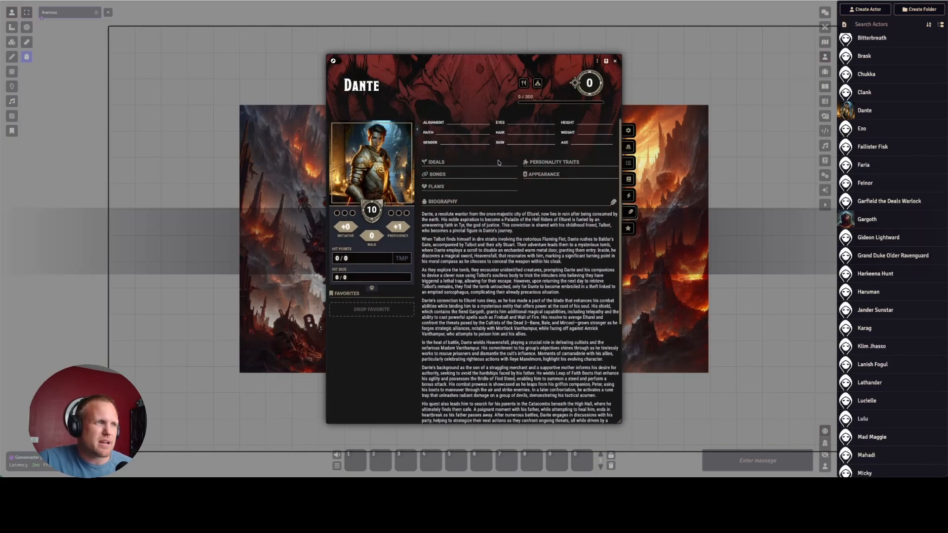
pyautogui.click(615, 60)
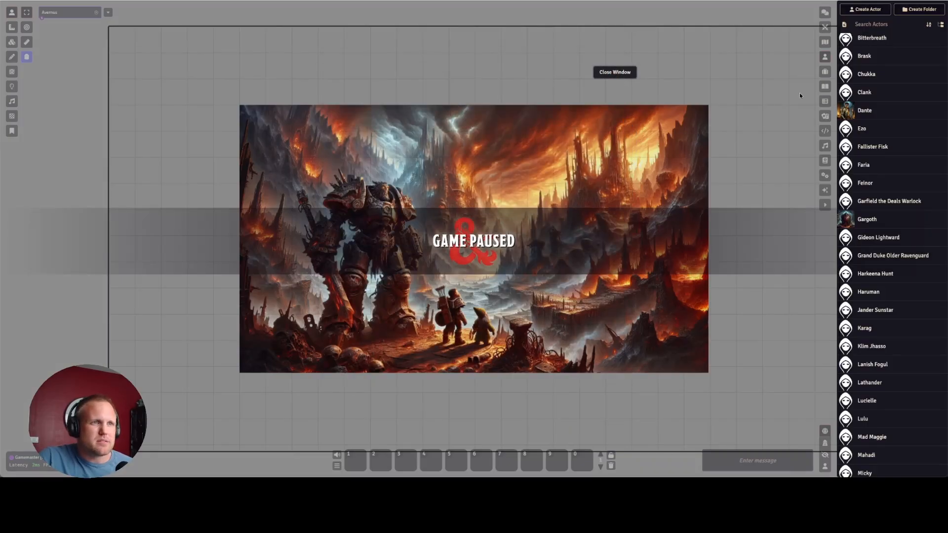
# Browse the items directory, view the Infernal Puzzle Box item's description and close its sheet
pyautogui.click(825, 72)
pyautogui.scroll(-2, 874, 197)
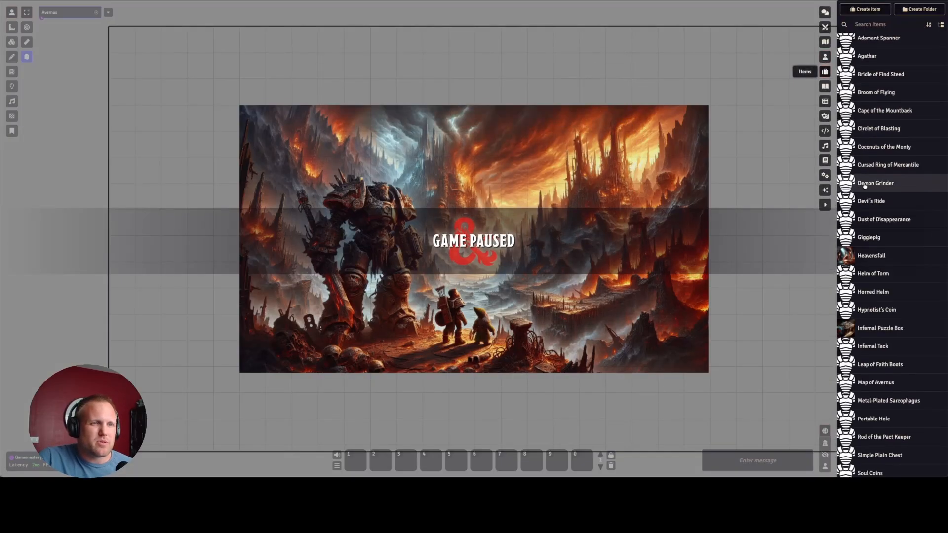
pyautogui.click(871, 286)
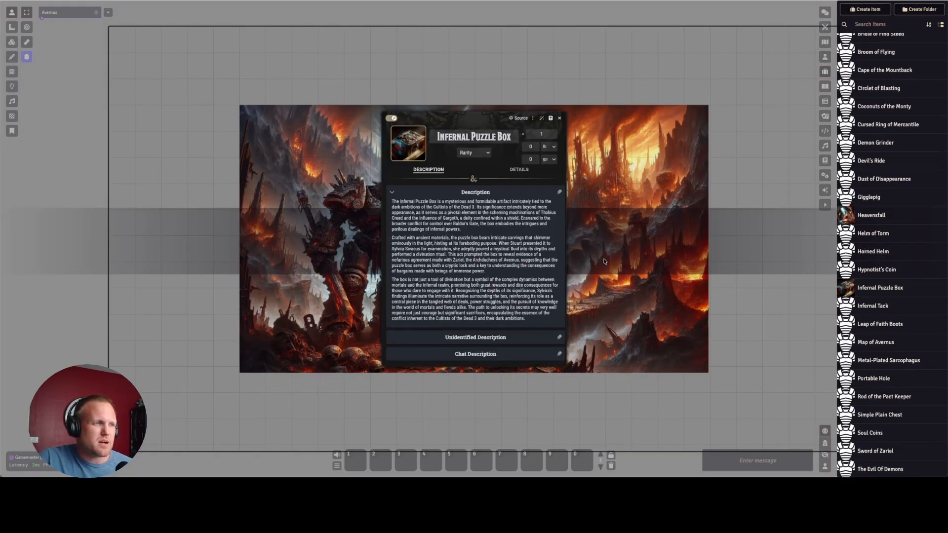
pyautogui.click(560, 118)
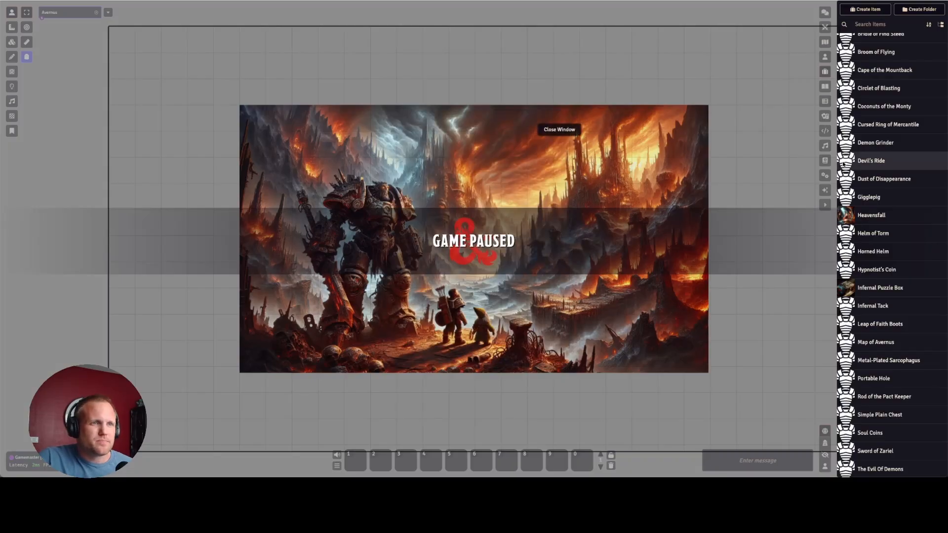
# View the Cultists of the Dead 3 entry in the Archivist - Factions journal folder, and collapse the folder again
pyautogui.click(825, 87)
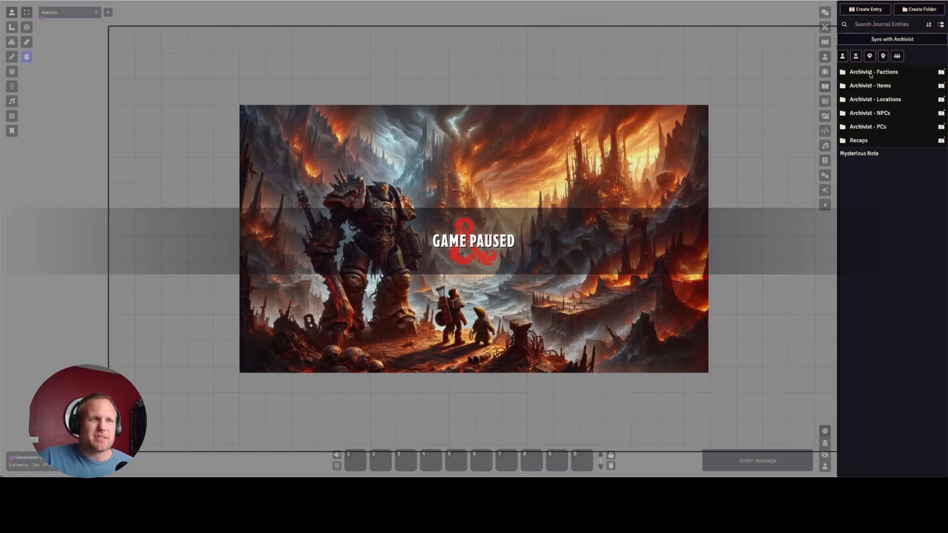
pyautogui.click(870, 73)
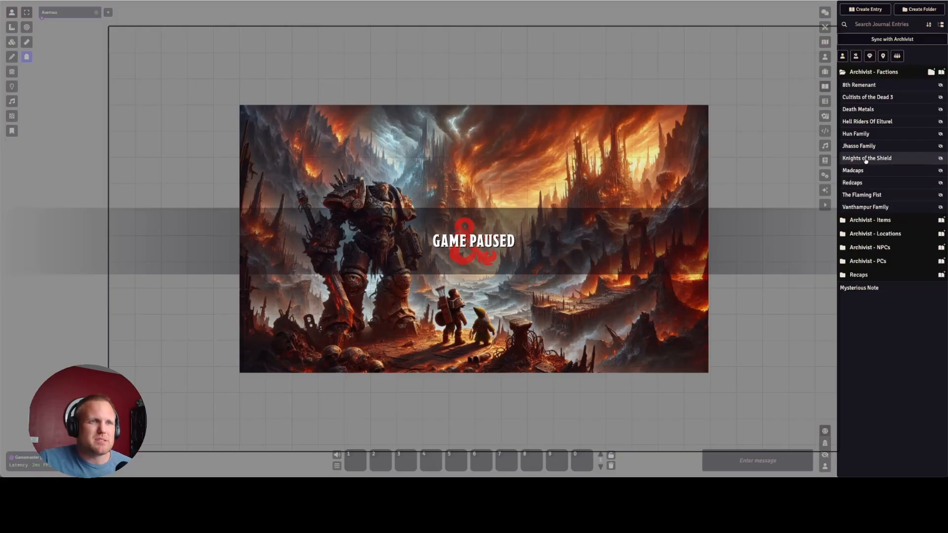
pyautogui.click(867, 97)
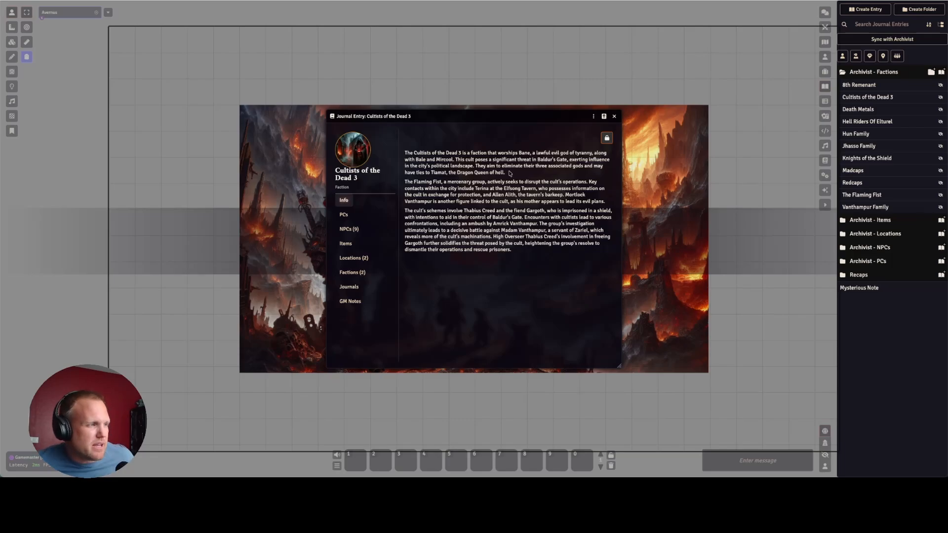
pyautogui.click(614, 116)
pyautogui.click(858, 71)
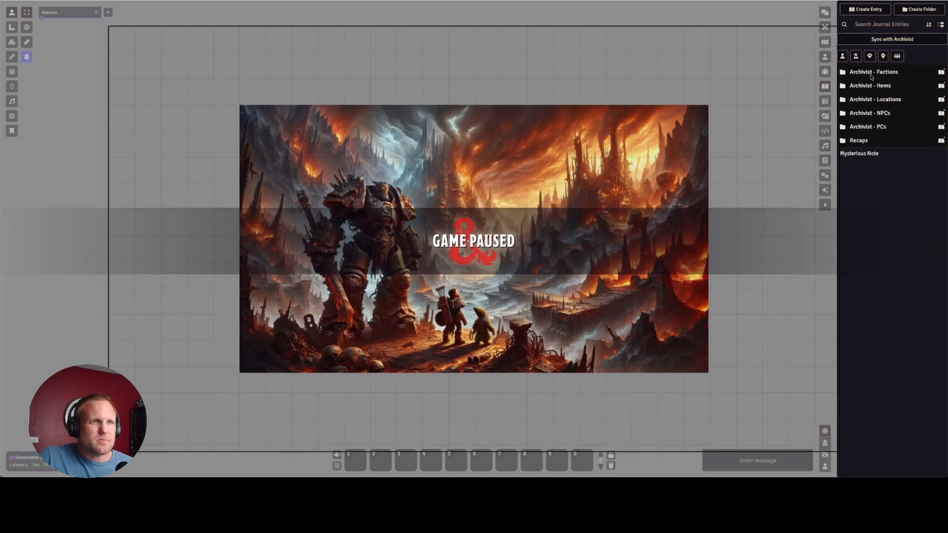
# Open and close the Sync with Archivist dialog, and expand the Recaps journal folder
pyautogui.click(894, 43)
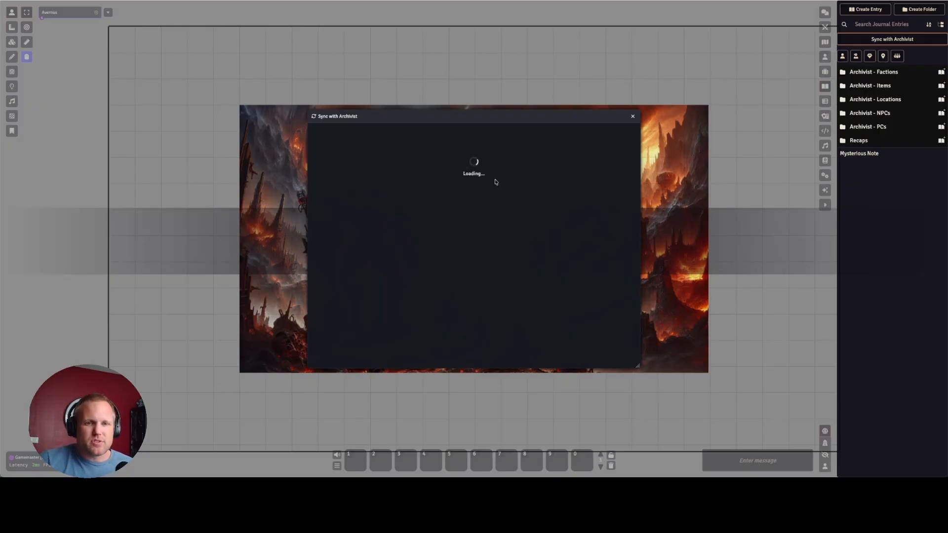
pyautogui.click(632, 116)
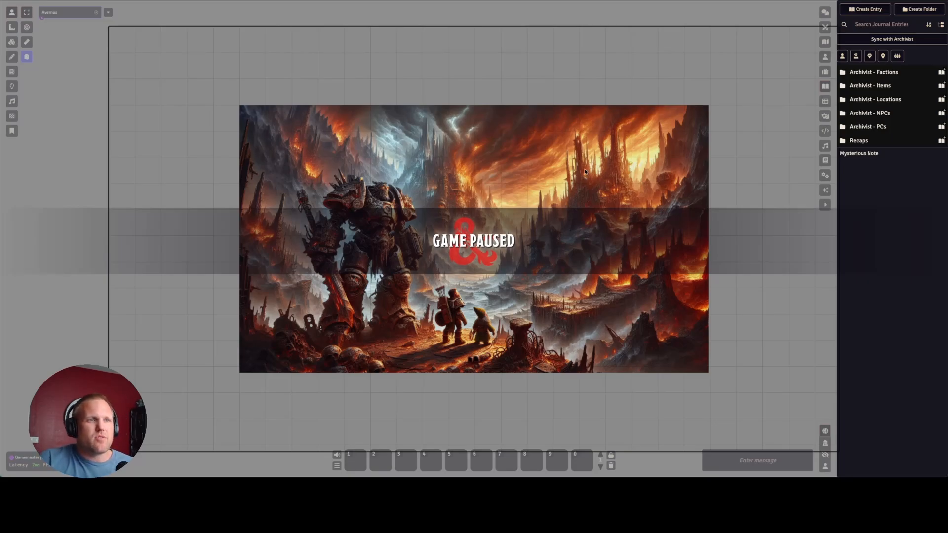
pyautogui.click(860, 141)
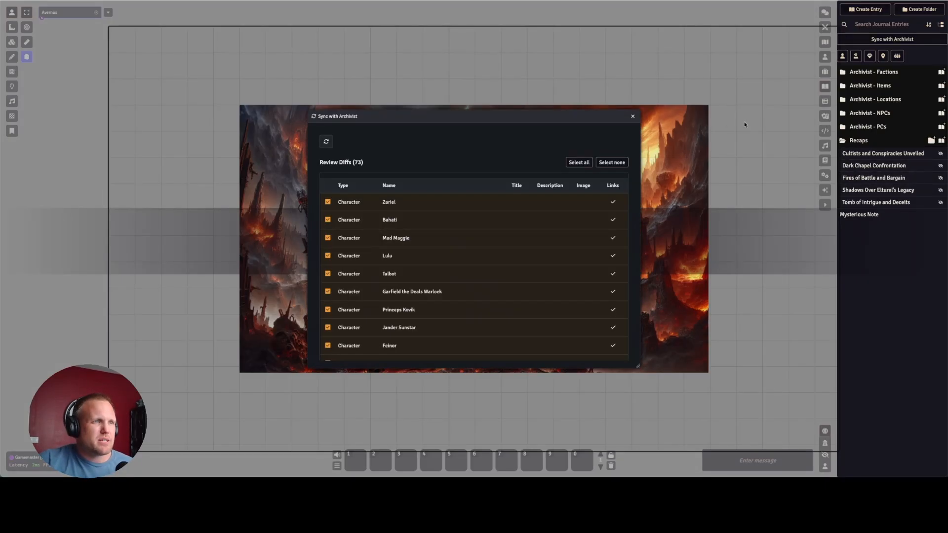
# Close the Sync with Archivist dialog, read the Dark Chapel Confrontation recap and close it
pyautogui.click(633, 116)
pyautogui.click(874, 165)
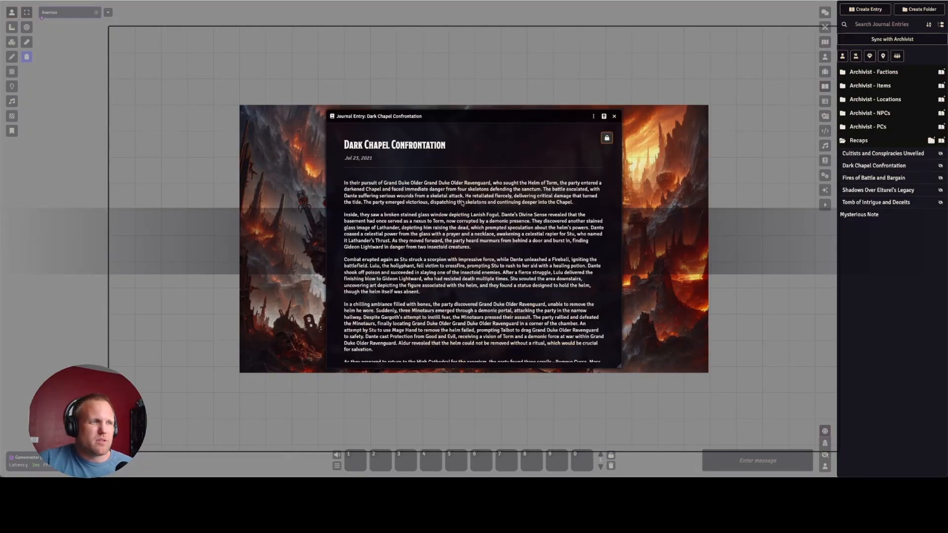
pyautogui.scroll(-3, 463, 206)
pyautogui.scroll(3, 463, 206)
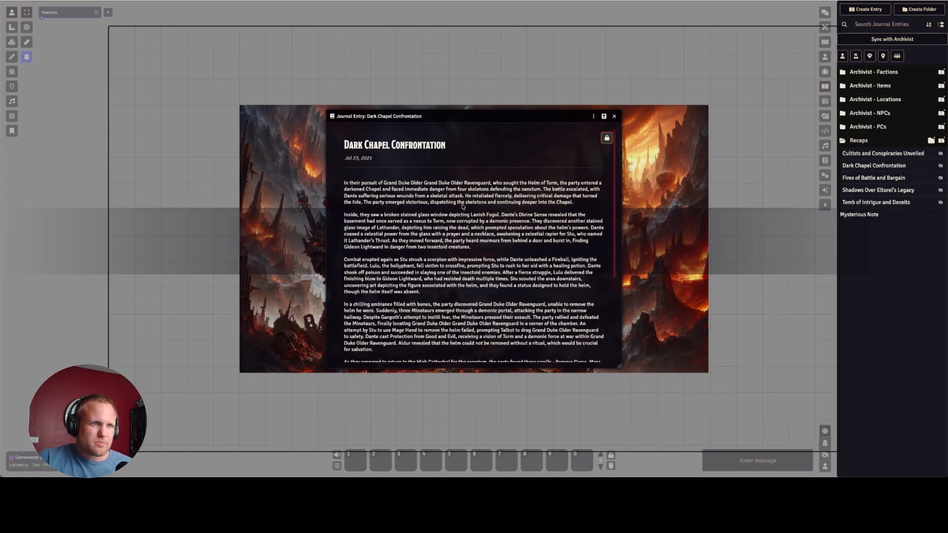
pyautogui.scroll(3, 667, 190)
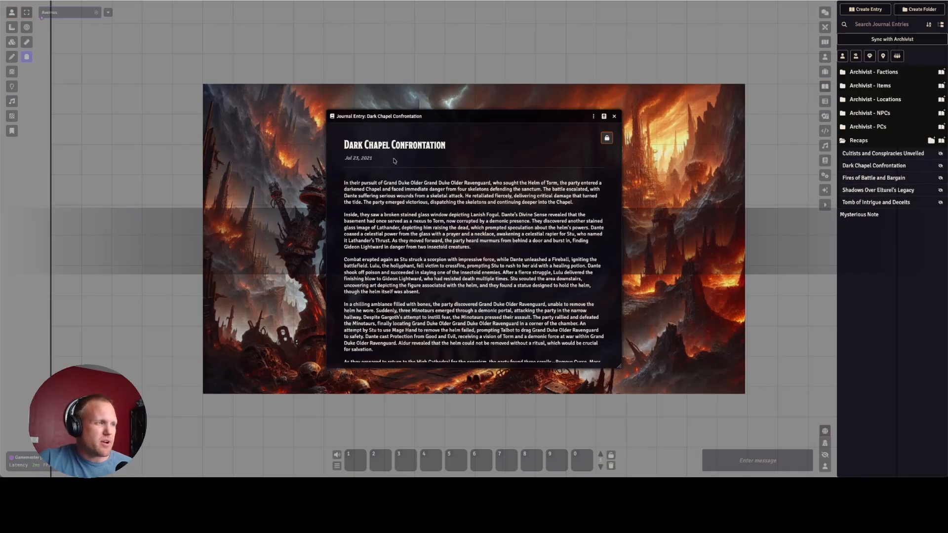
pyautogui.click(614, 116)
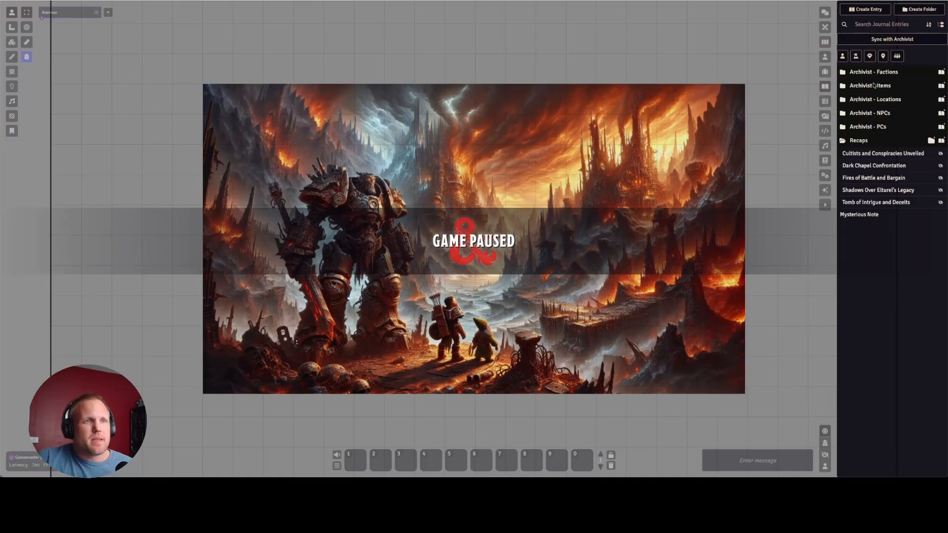
# Check the contents of the Archivist - PCs and Archivist - NPCs journal folders, and collapse both again
pyautogui.click(877, 127)
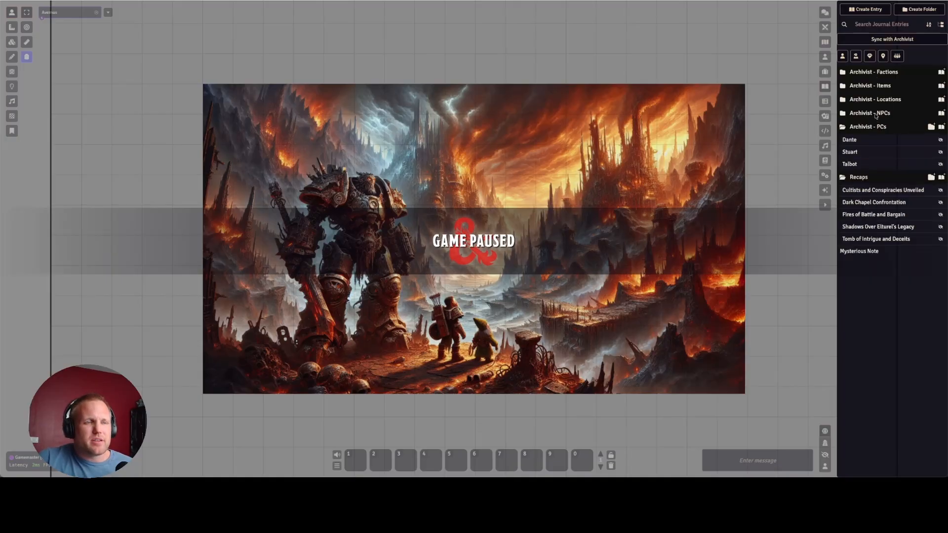
pyautogui.click(875, 115)
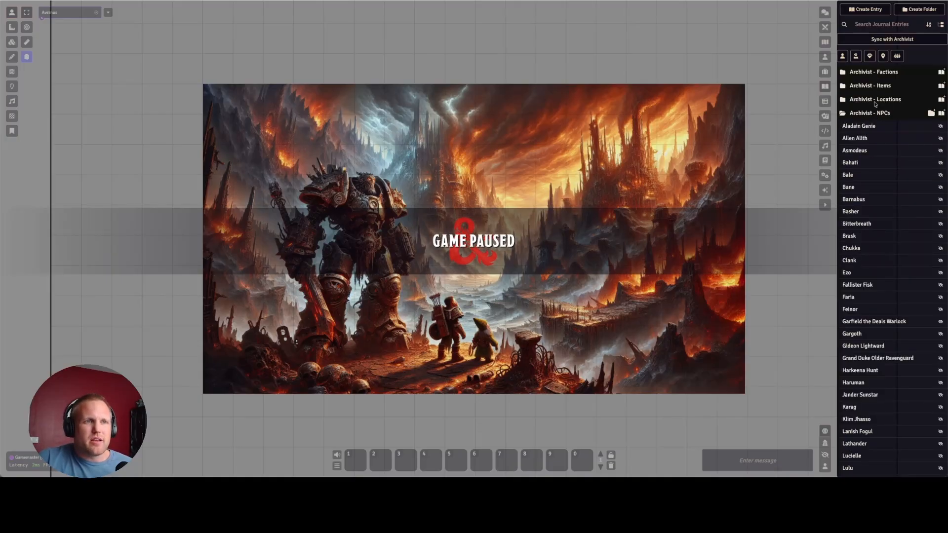
pyautogui.click(875, 112)
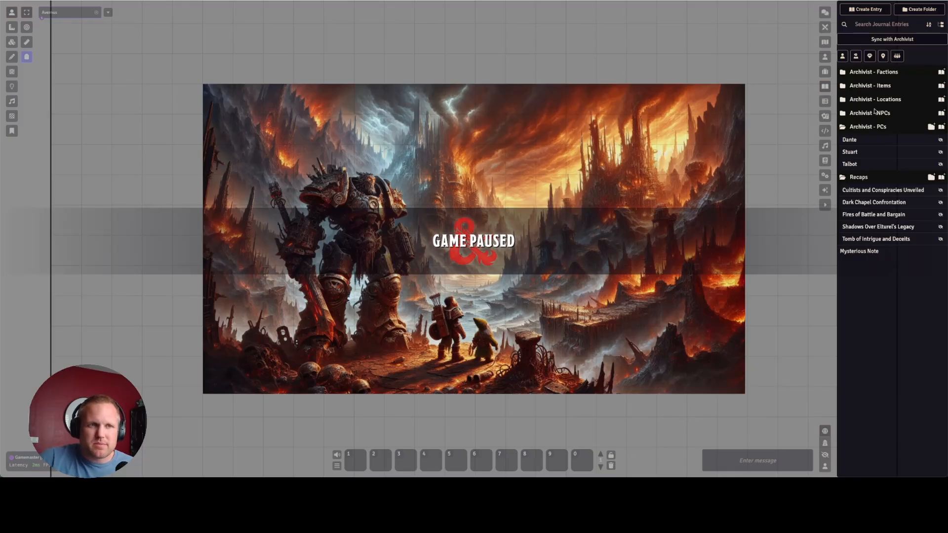
pyautogui.click(877, 127)
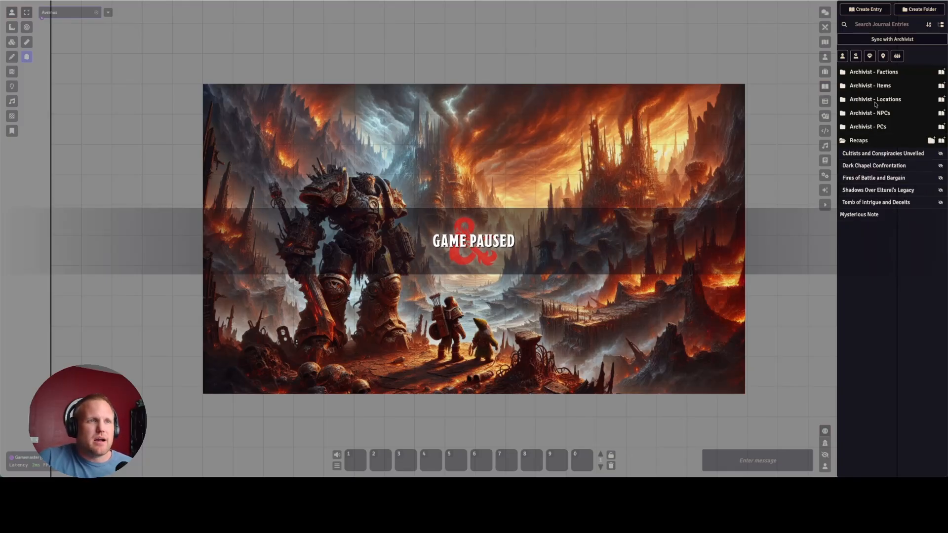
pyautogui.click(876, 113)
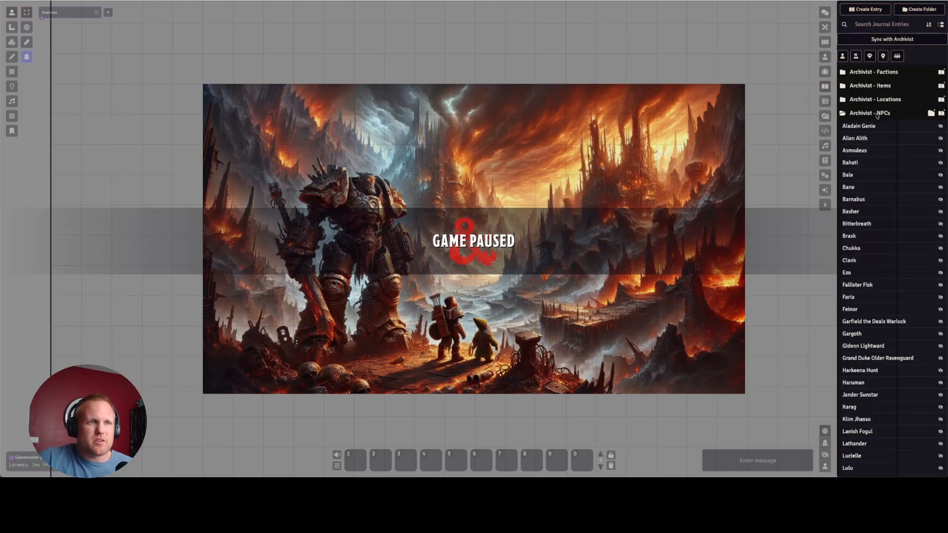
pyautogui.click(878, 115)
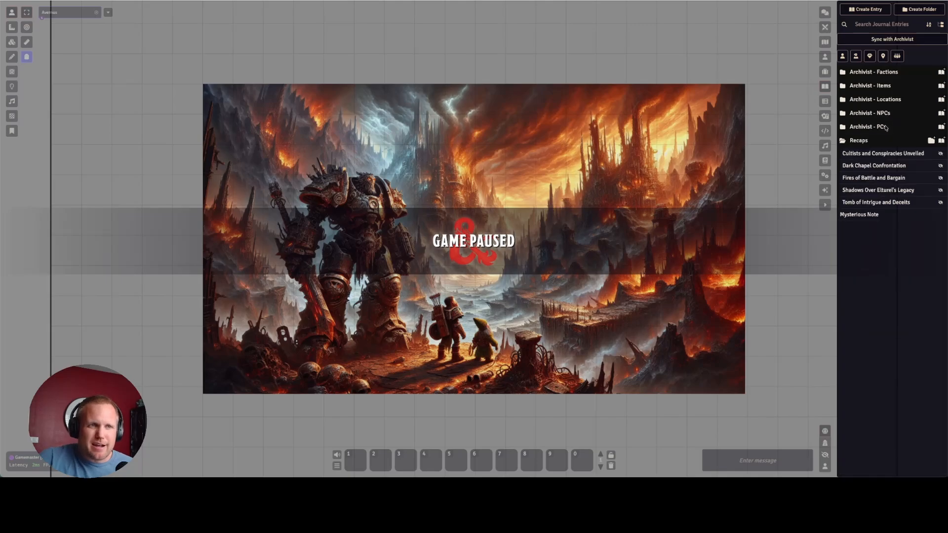
# Make the Stuart, Dante and Talbot entries in the Archivist - PCs folder visible to players, and collapse the folder
pyautogui.click(884, 127)
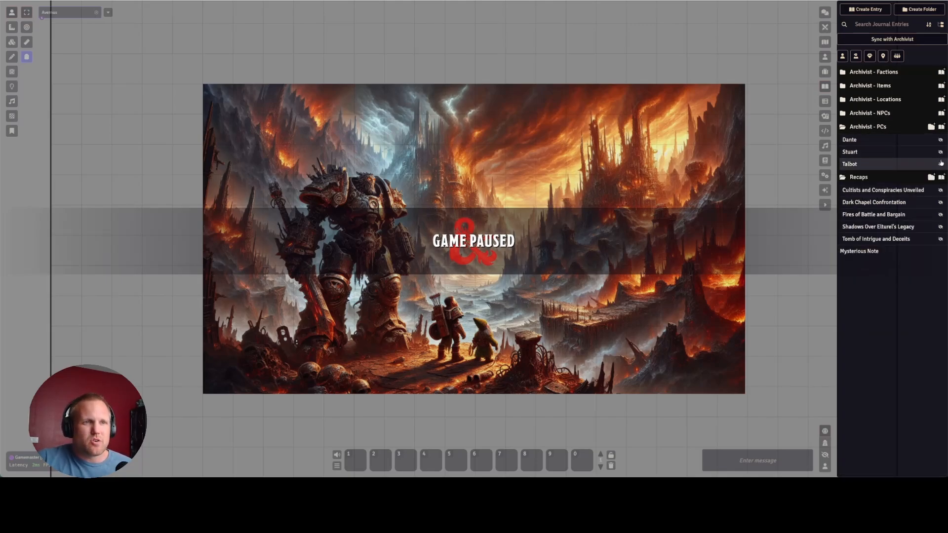
pyautogui.click(941, 152)
pyautogui.click(941, 140)
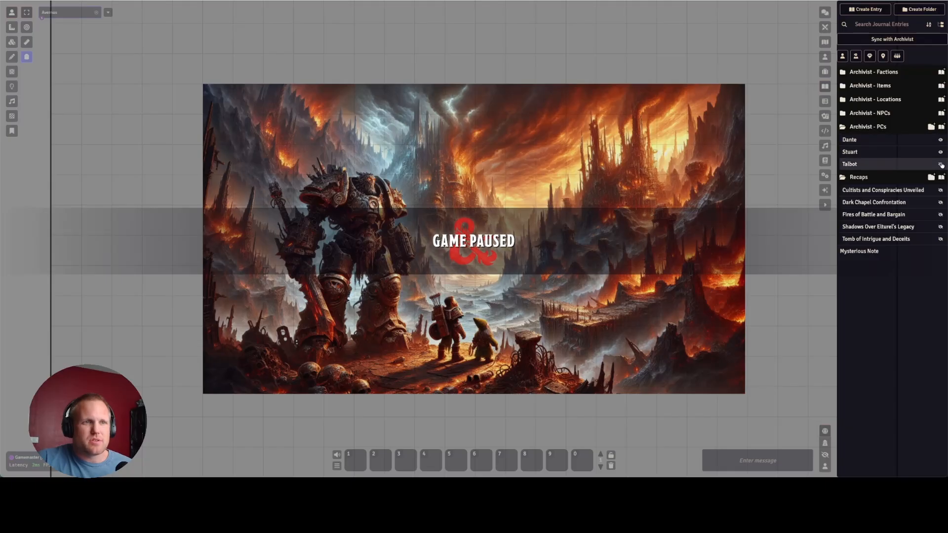
pyautogui.click(941, 164)
pyautogui.click(863, 127)
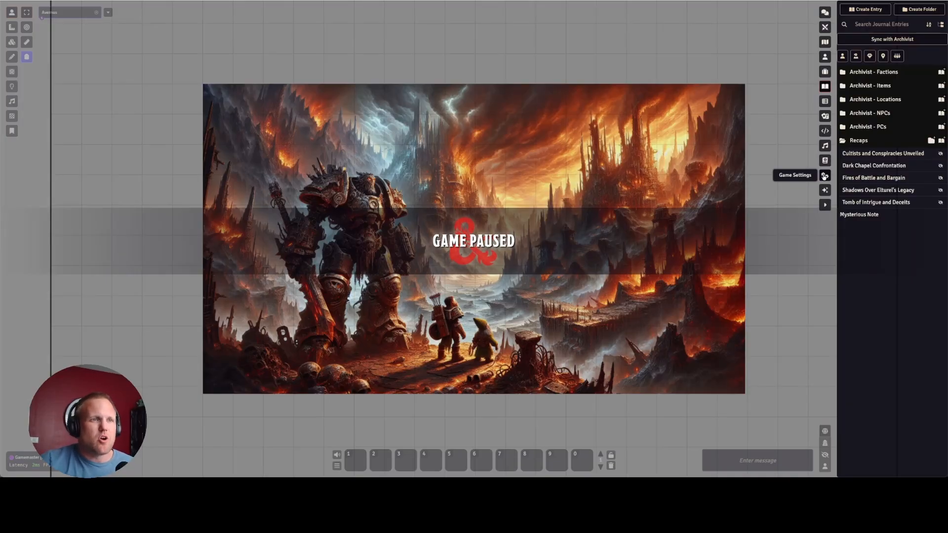
# Collapse the Recaps folder and check the entries inside the Archivist - Factions folder
pyautogui.click(854, 143)
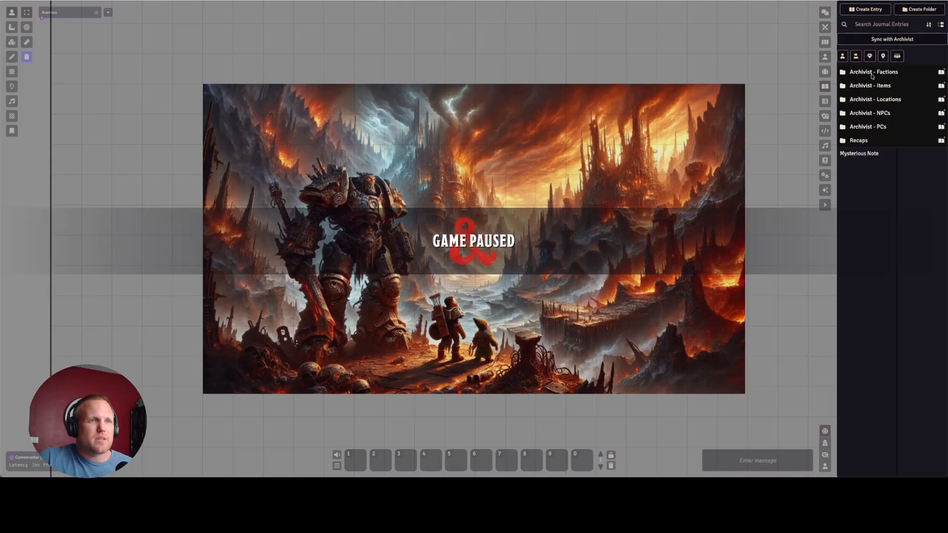
pyautogui.click(863, 73)
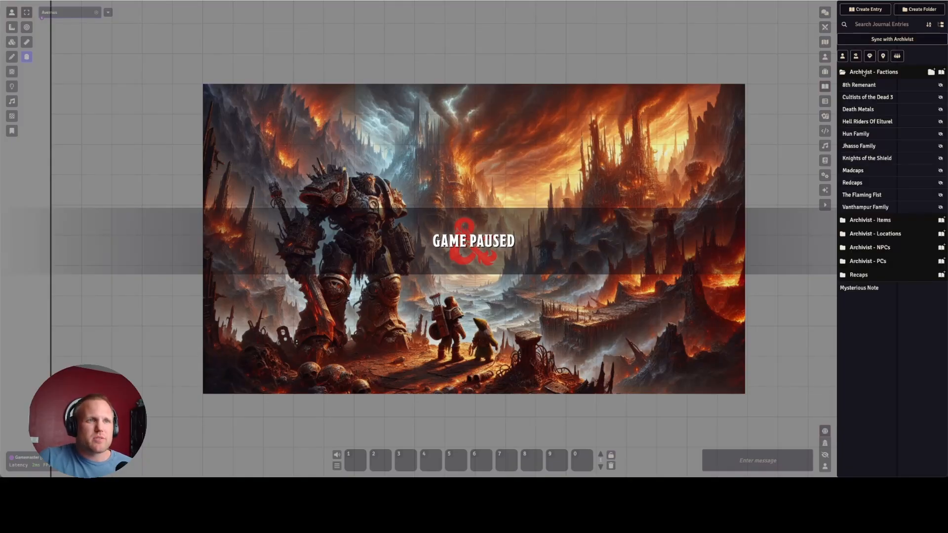
pyautogui.click(863, 73)
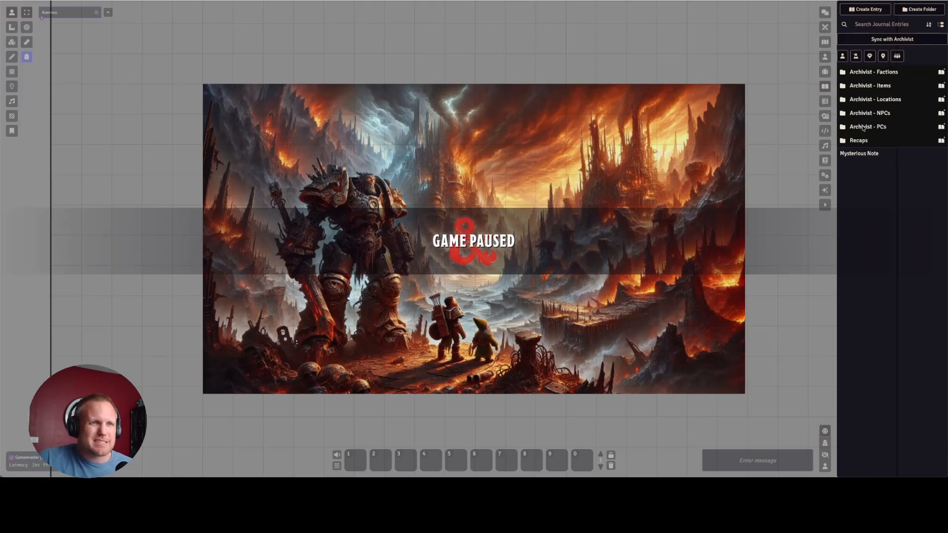
# Open Stuart's entry in the Archivist - PCs folder and read through its info down to the Linked Actor section
pyautogui.click(864, 126)
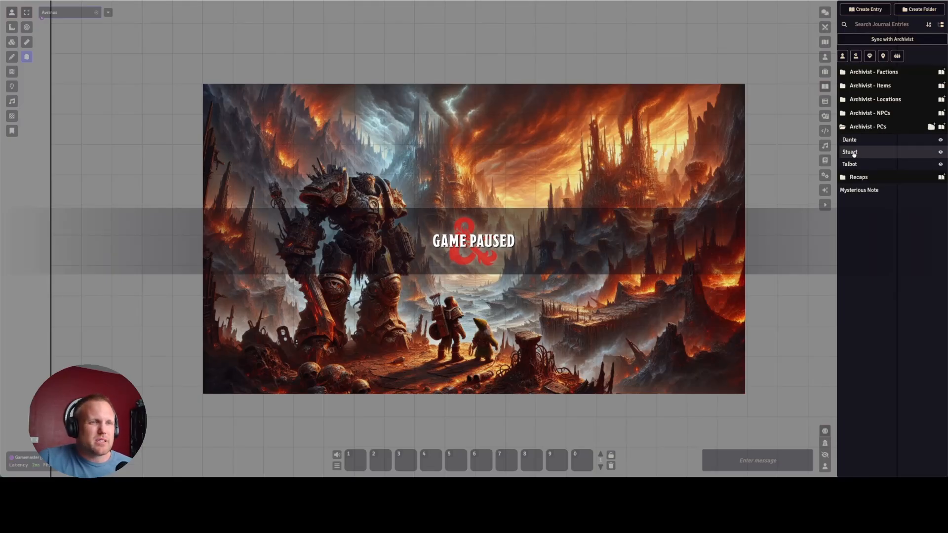
pyautogui.click(850, 152)
pyautogui.moveTo(536, 119); pyautogui.dragTo(439, 87)
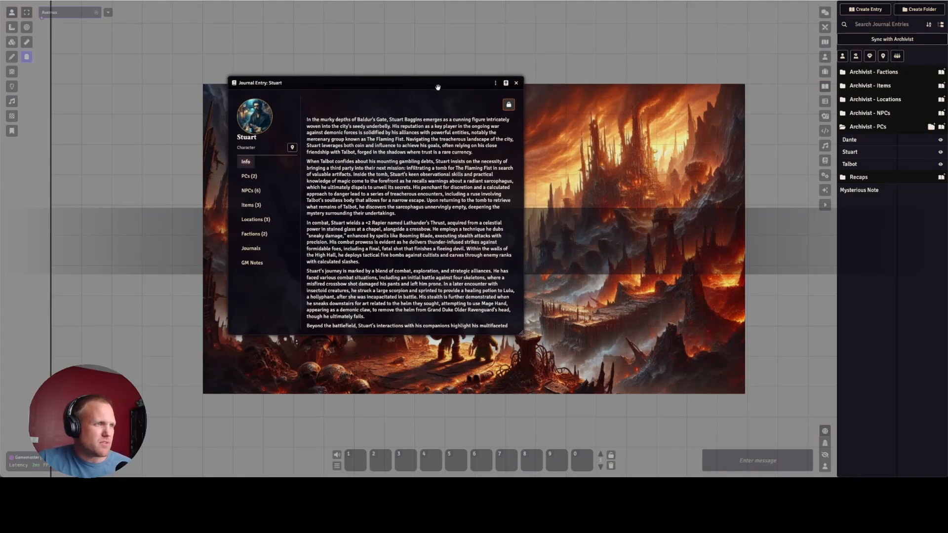
pyautogui.moveTo(435, 86); pyautogui.dragTo(480, 77)
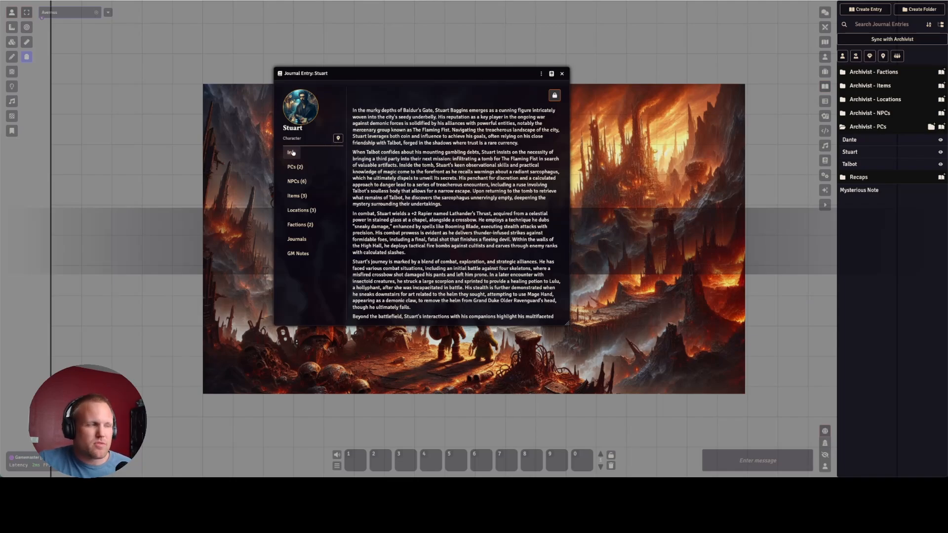
pyautogui.scroll(-4, 408, 156)
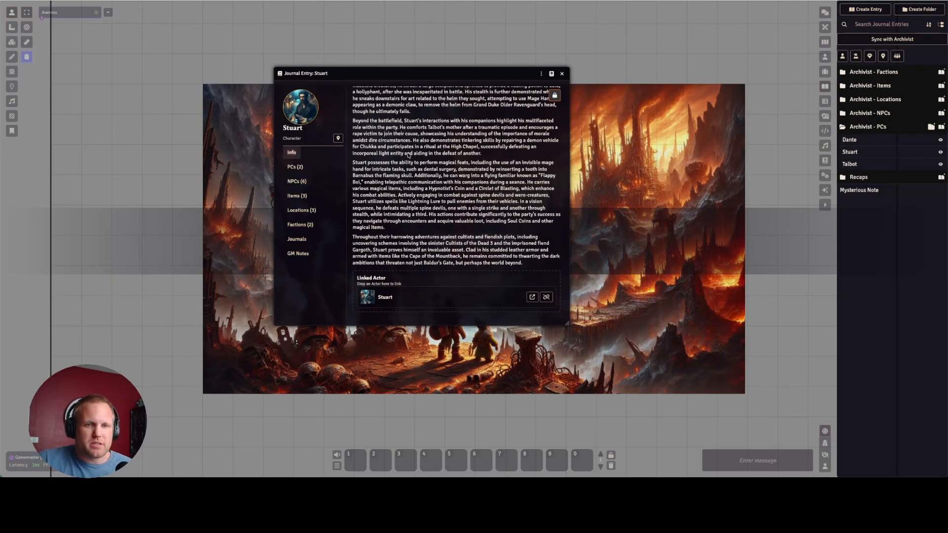
pyautogui.scroll(4, 431, 170)
pyautogui.scroll(-4, 430, 169)
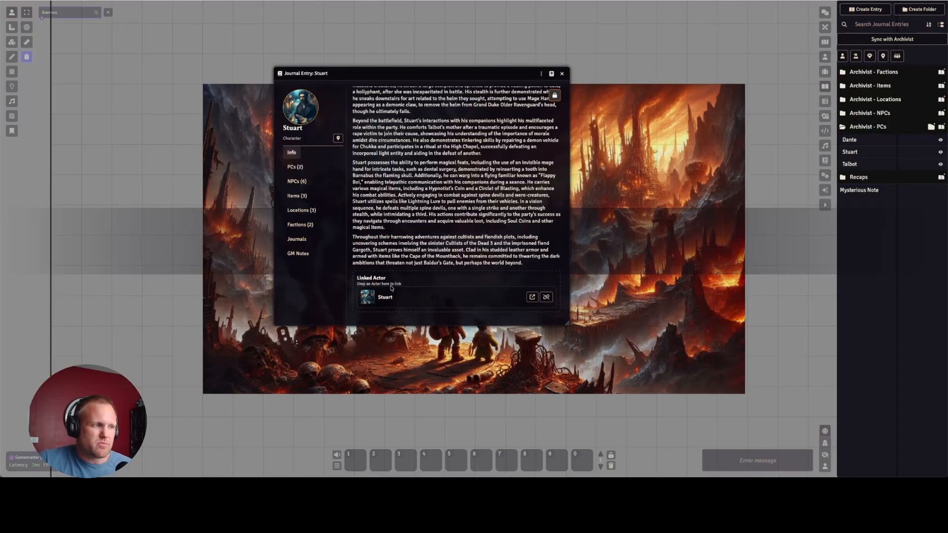
# Link the Gargoth actor to Stuart's journal entry, and check the link by opening and closing the linked actor's sheet
pyautogui.click(826, 60)
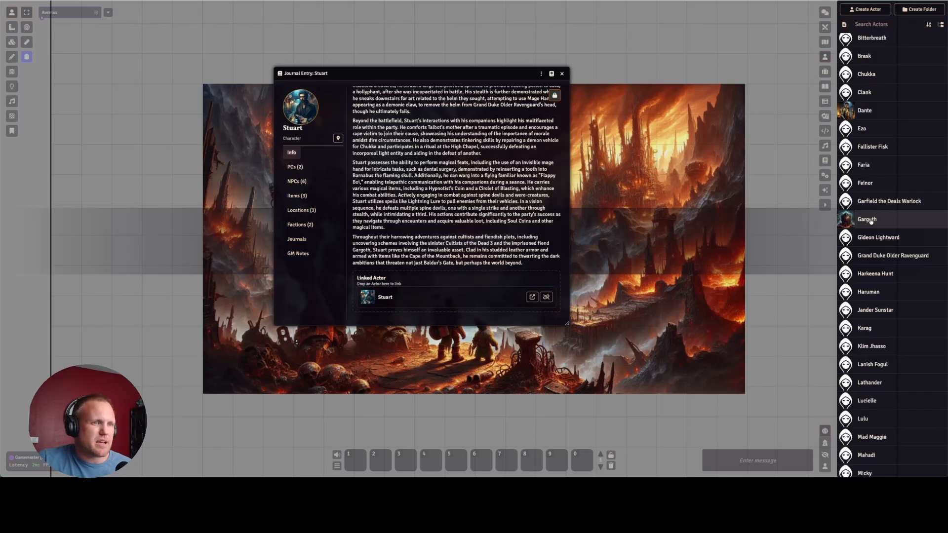
pyautogui.moveTo(871, 222); pyautogui.dragTo(396, 297)
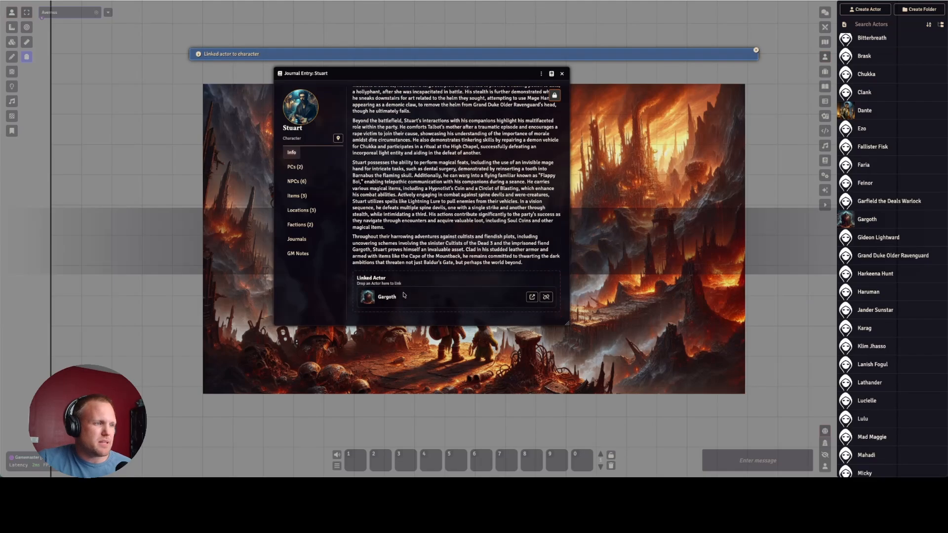
pyautogui.click(531, 297)
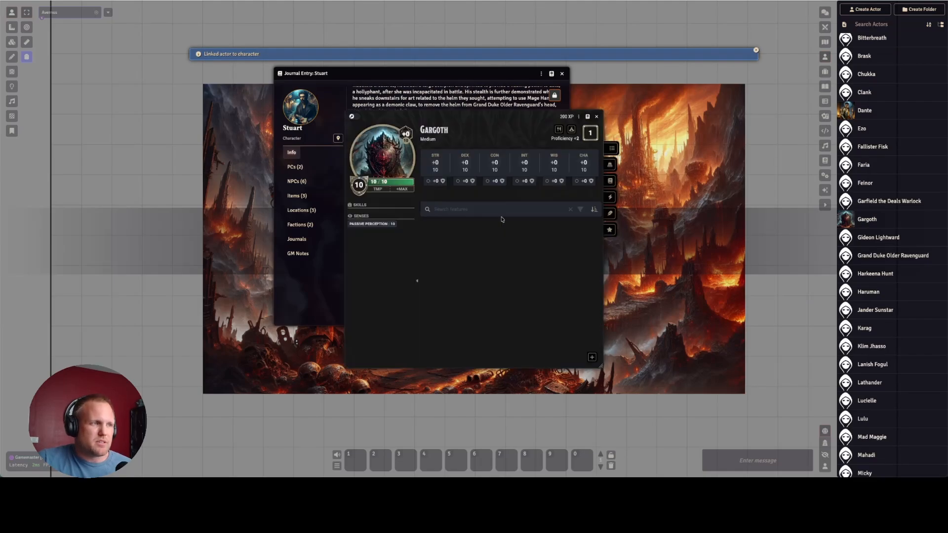
pyautogui.click(597, 117)
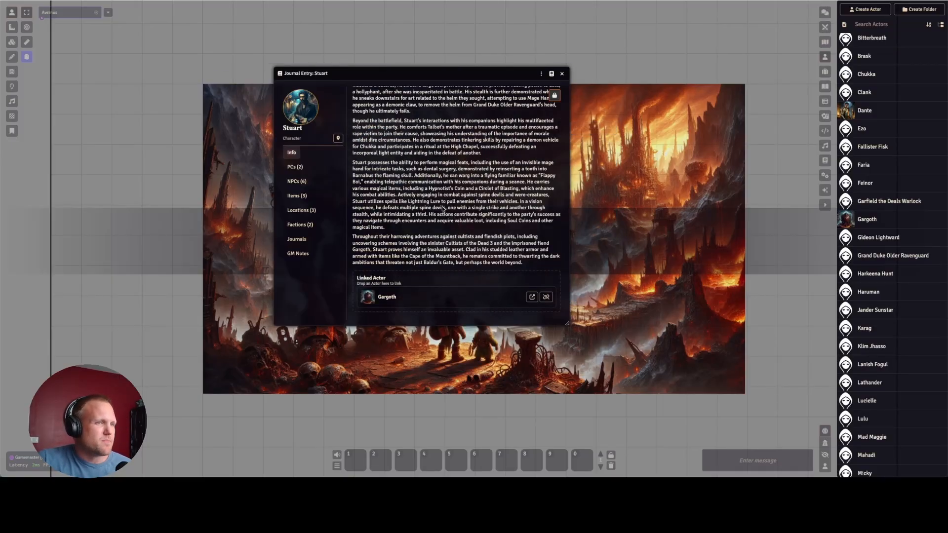
# Replace the linked actor in Stuart's journal entry with the Stuart actor
pyautogui.scroll(-10, 869, 222)
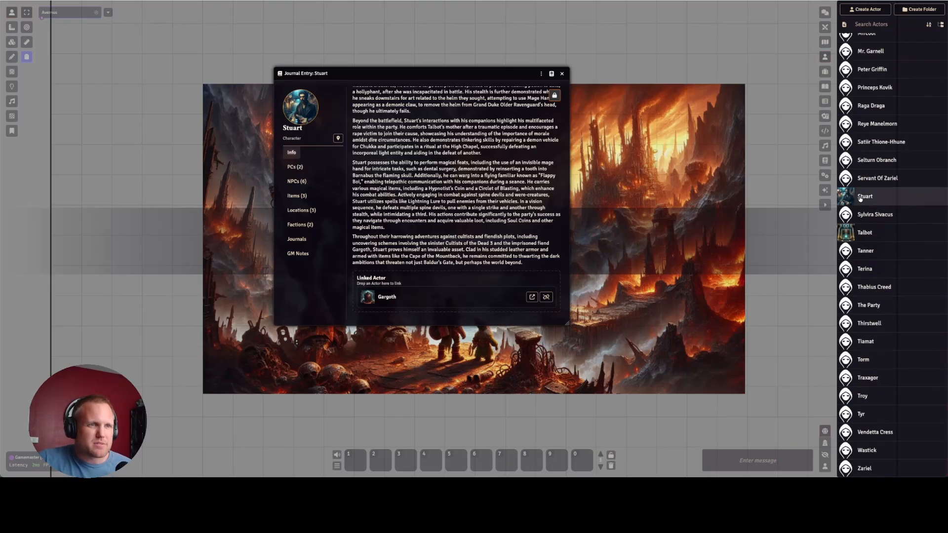
pyautogui.moveTo(860, 198); pyautogui.dragTo(445, 303)
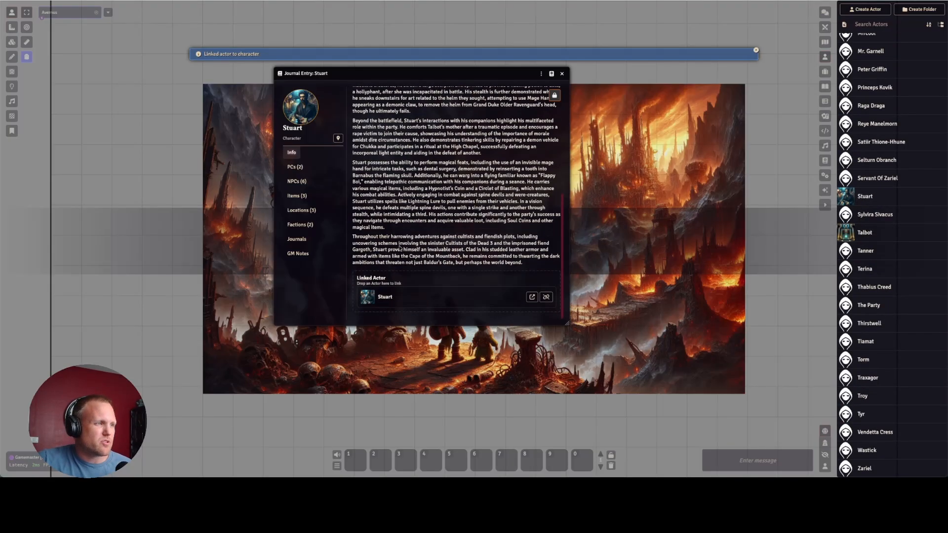
# Place Stuart's token on the Avernus scene from his journal entry, and delete the token again
pyautogui.scroll(5, 407, 277)
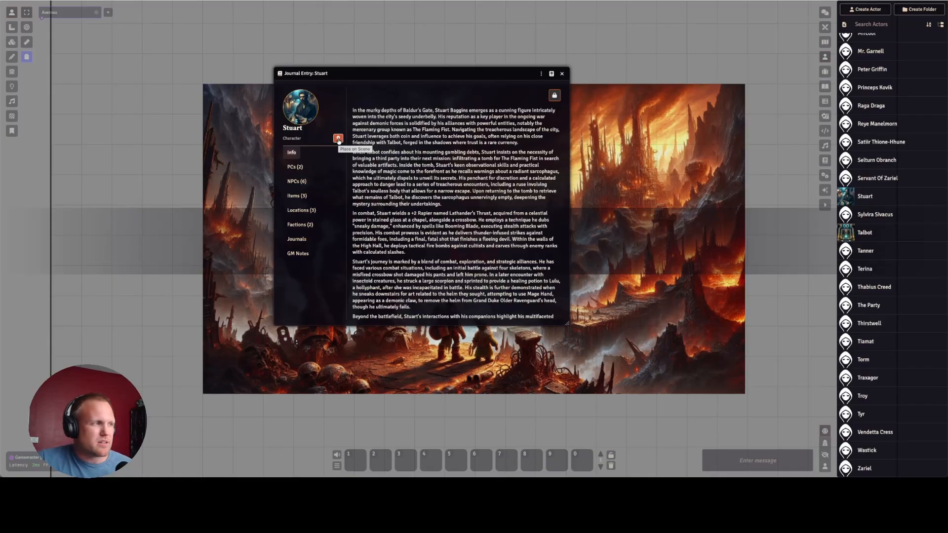
pyautogui.click(338, 139)
pyautogui.moveTo(460, 78); pyautogui.dragTo(252, 63)
pyautogui.moveTo(489, 256); pyautogui.dragTo(630, 171)
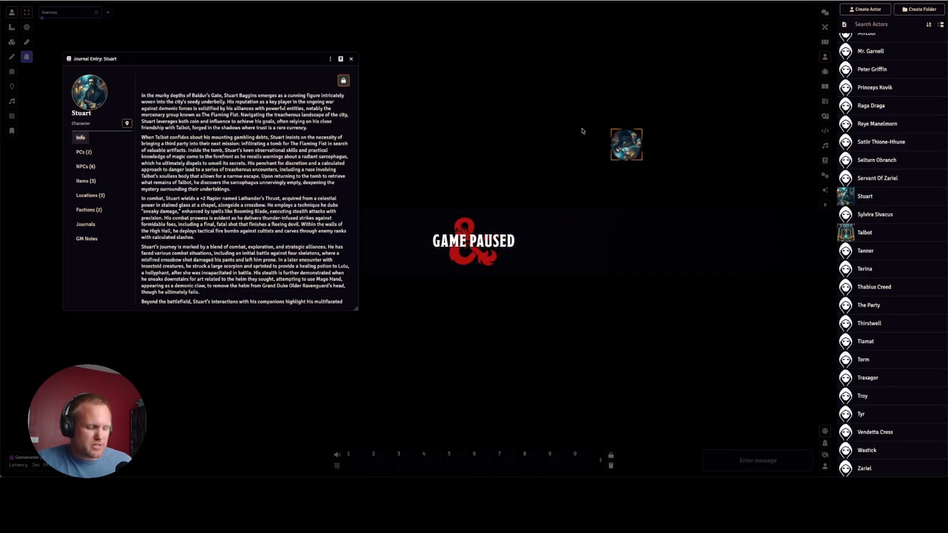
pyautogui.press('Escape')
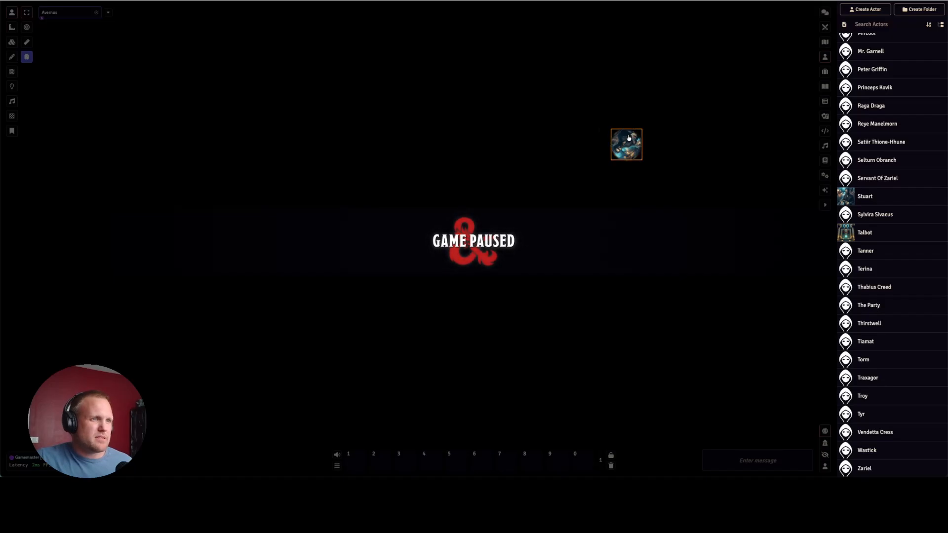
pyautogui.press('Delete')
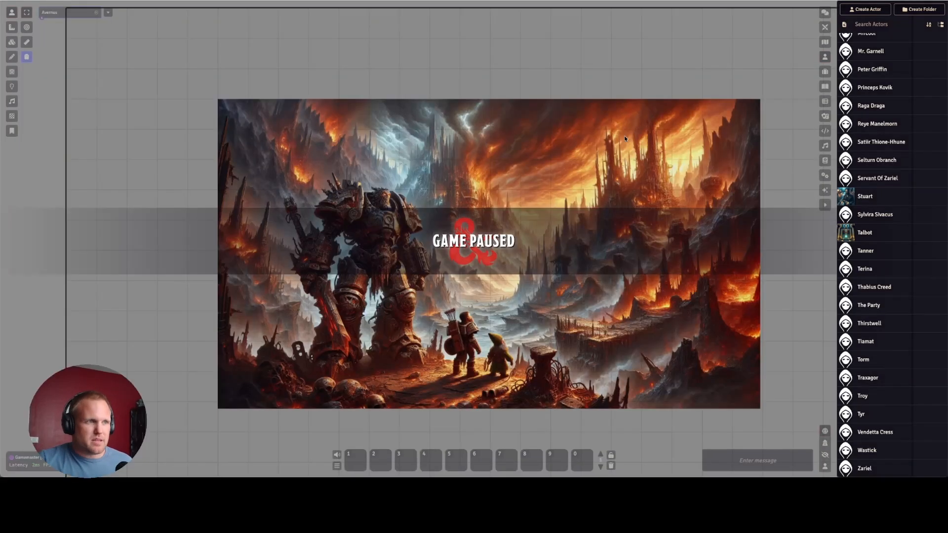
# Reopen Stuart's entry from the Archivist - PCs journal folder and move its window to the middle of the scene
pyautogui.scroll(1, 882, 248)
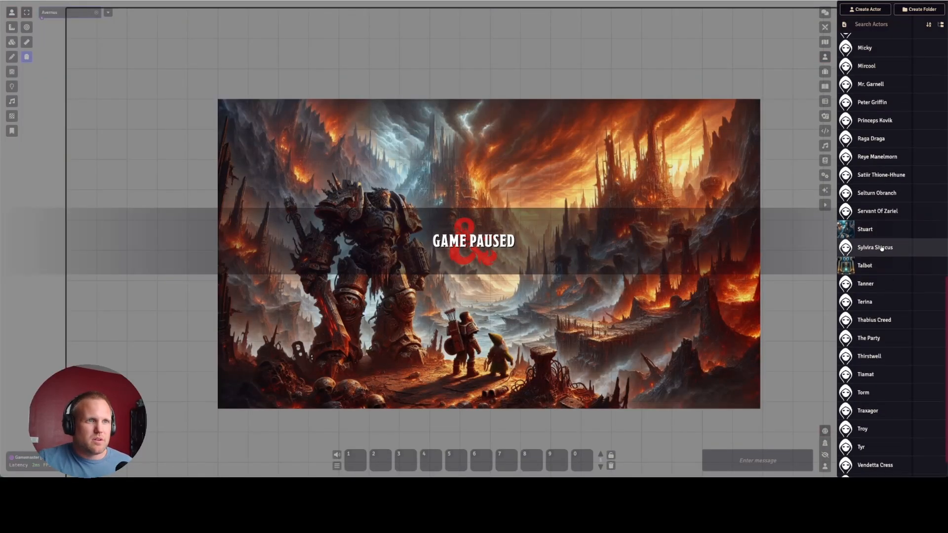
pyautogui.click(825, 87)
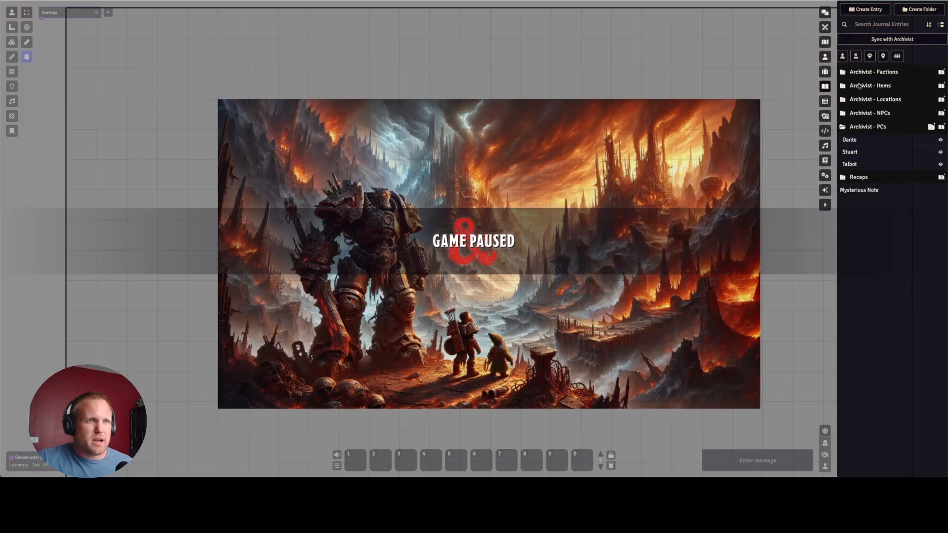
pyautogui.click(850, 152)
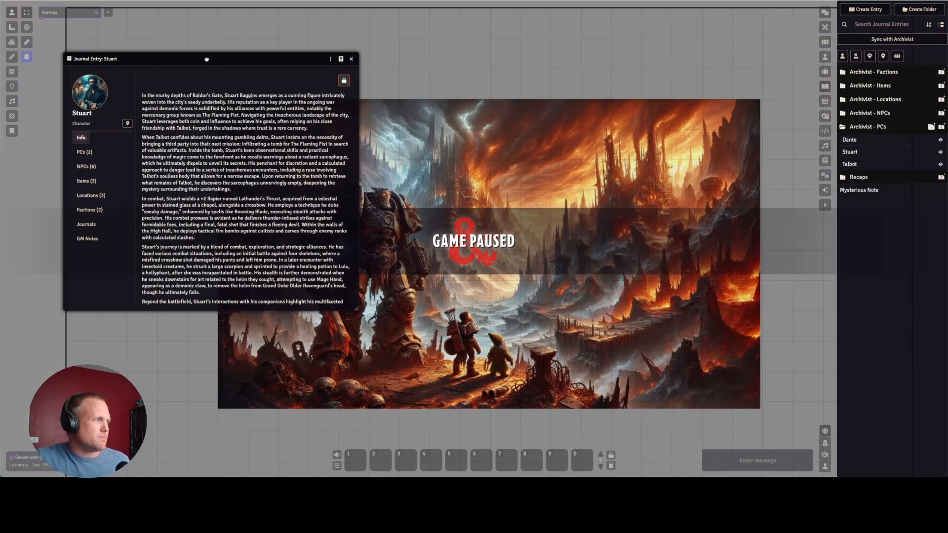
pyautogui.moveTo(200, 54); pyautogui.dragTo(450, 80)
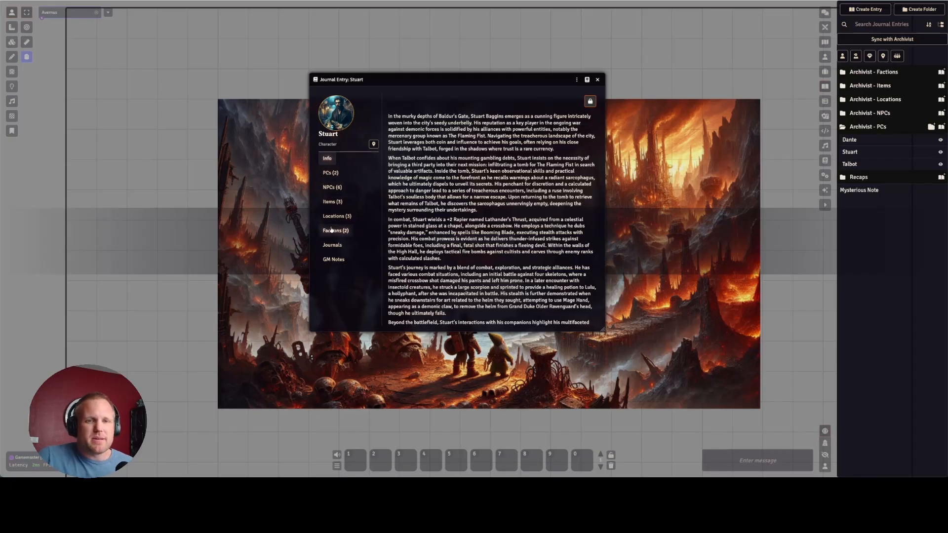
# Review the PCs, NPCs, locations and factions linked to Stuart's journal entry, opening and closing Talbot's entry from there
pyautogui.click(335, 176)
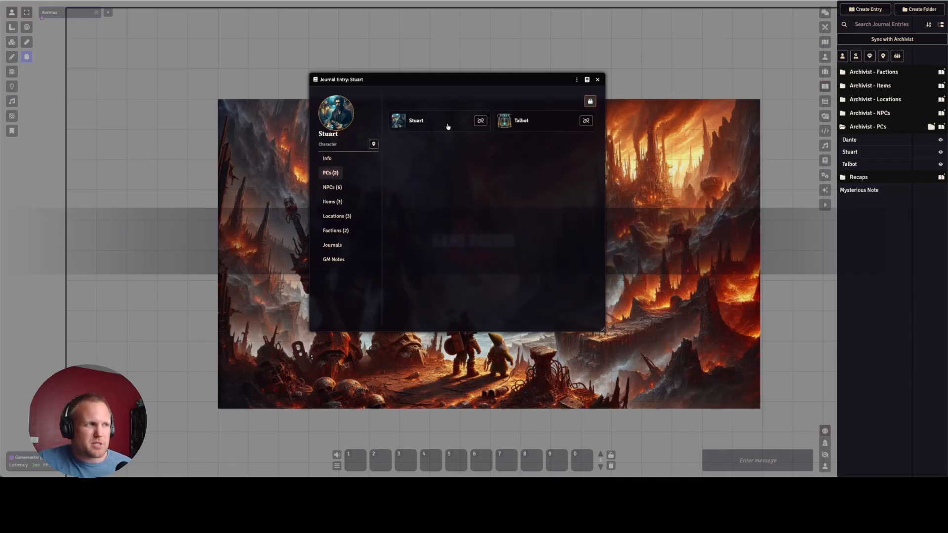
pyautogui.click(524, 121)
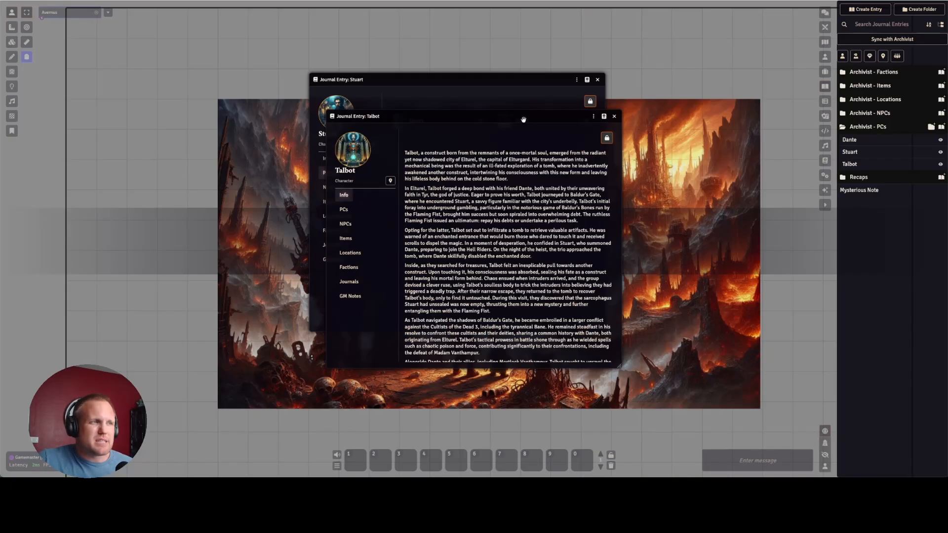
pyautogui.click(615, 116)
pyautogui.click(332, 187)
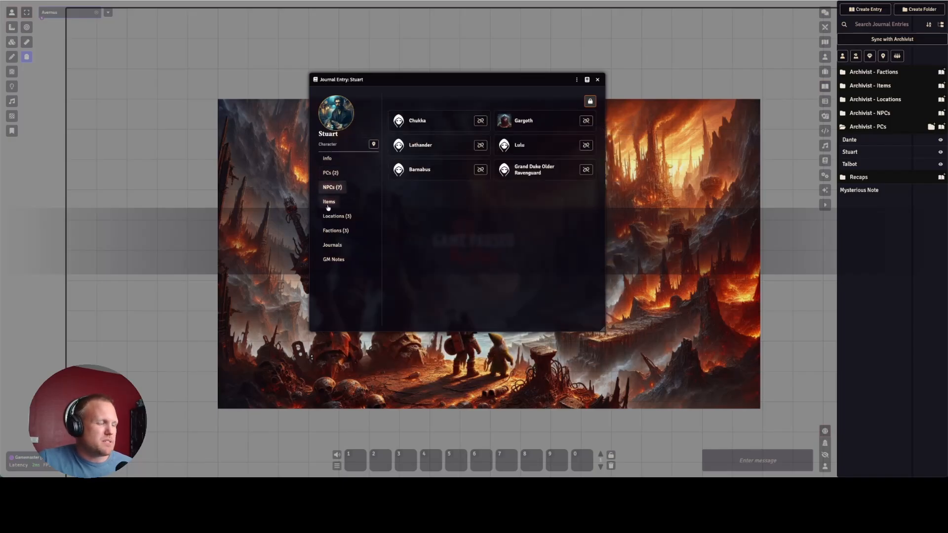
pyautogui.click(336, 216)
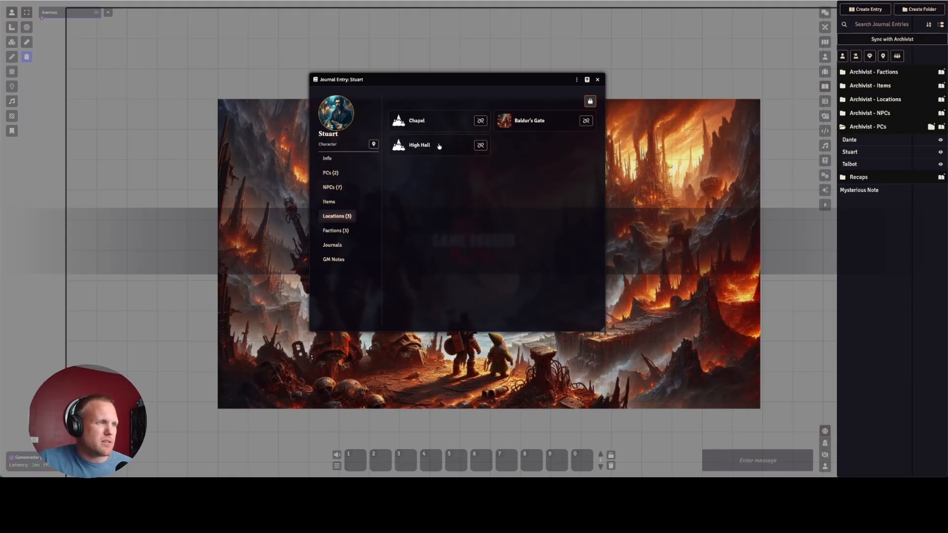
pyautogui.click(335, 230)
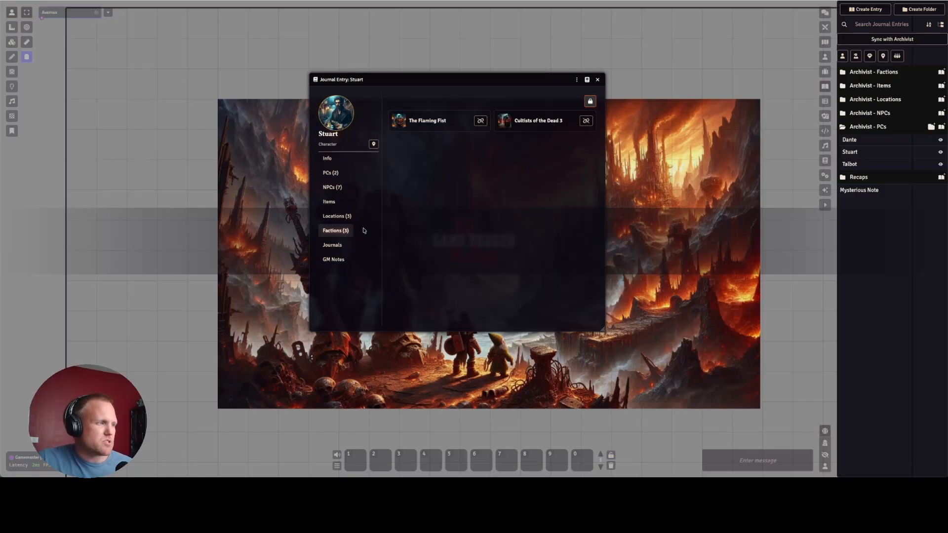
# Link the Mysterious Note journal to the Journals section of Stuart's entry, moving the entry window aside and collapsing the PCs folder
pyautogui.click(336, 245)
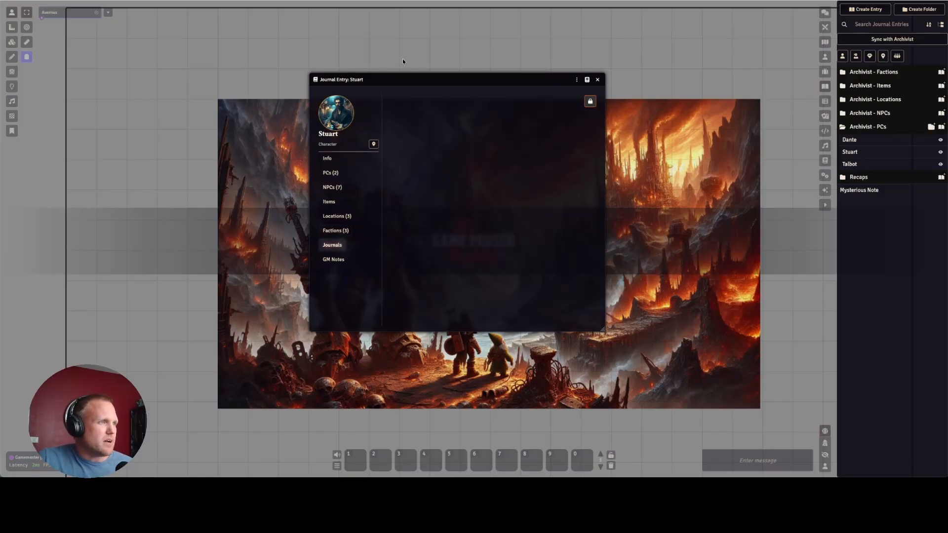
pyautogui.moveTo(449, 78); pyautogui.dragTo(358, 65)
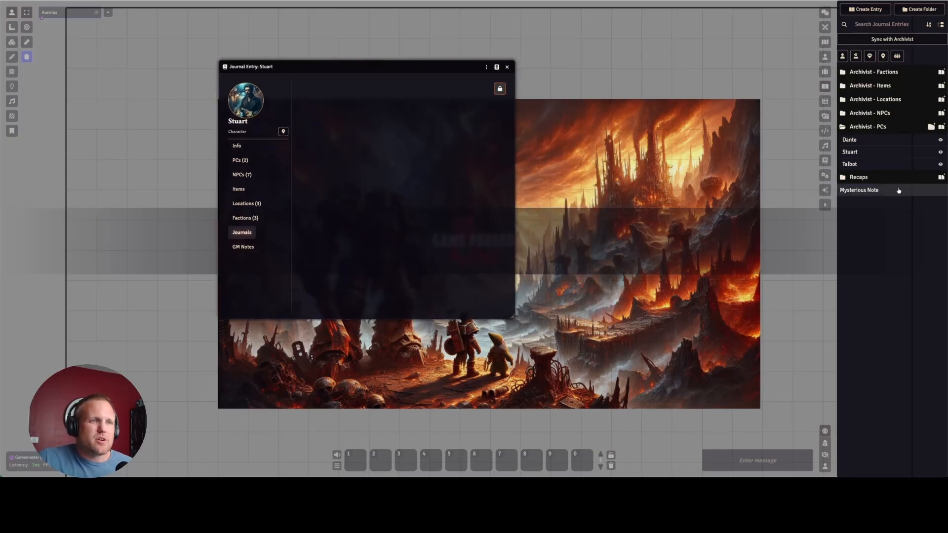
pyautogui.click(859, 128)
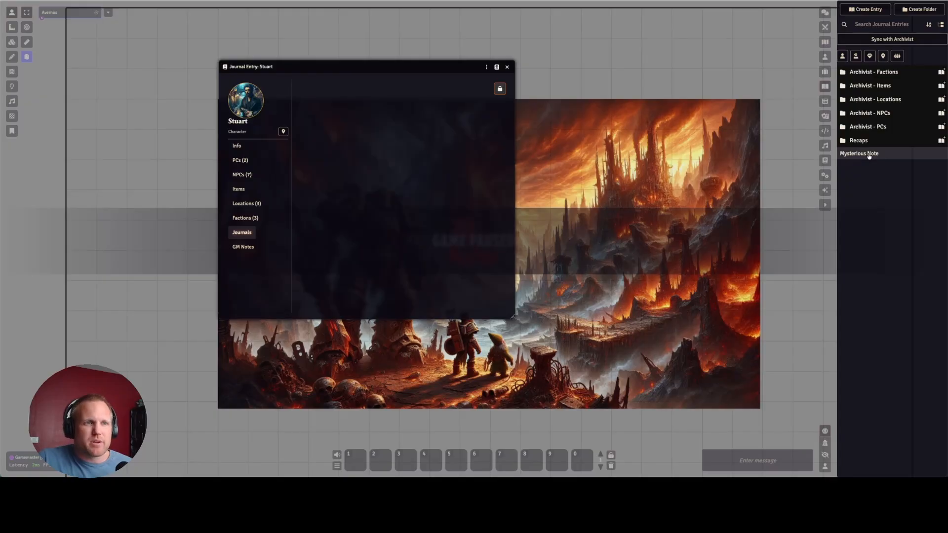
pyautogui.moveTo(869, 156); pyautogui.dragTo(348, 132)
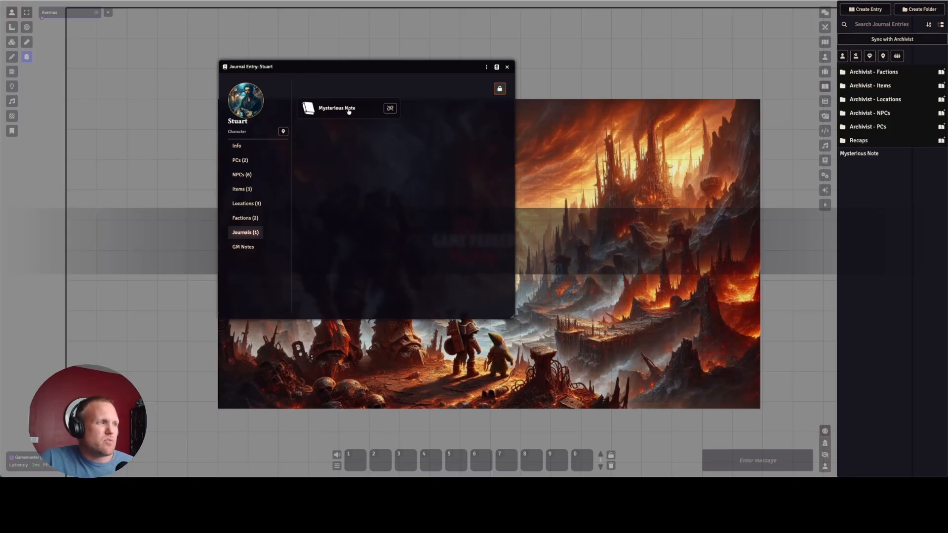
# Open the linked Mysterious Note, link its Chapter One page to Stuart's entry as well, and close the note
pyautogui.click(349, 111)
pyautogui.moveTo(459, 93); pyautogui.dragTo(634, 59)
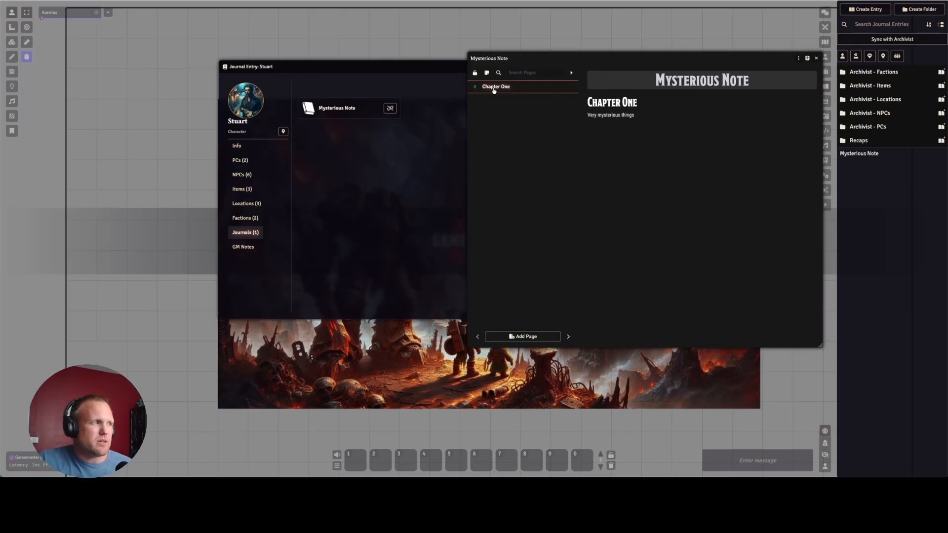
pyautogui.moveTo(494, 90); pyautogui.dragTo(329, 159)
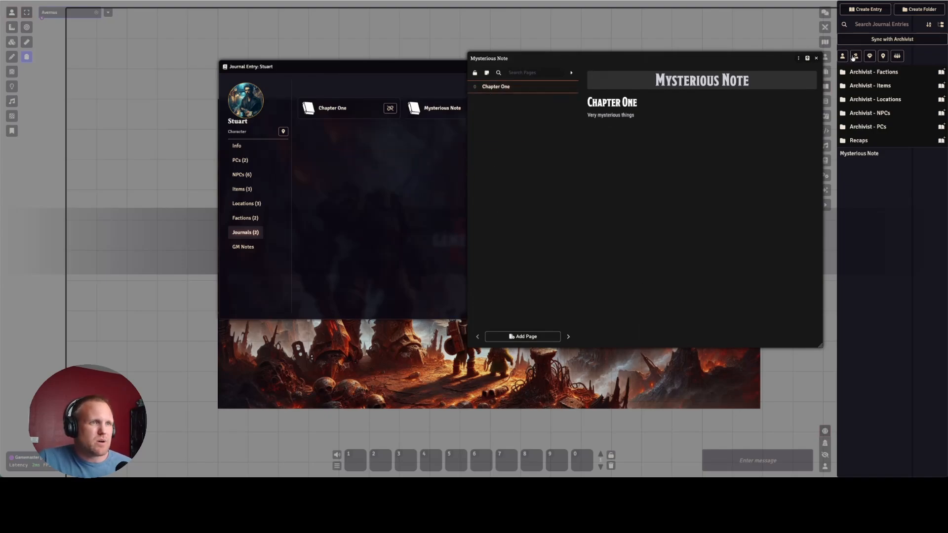
pyautogui.click(818, 58)
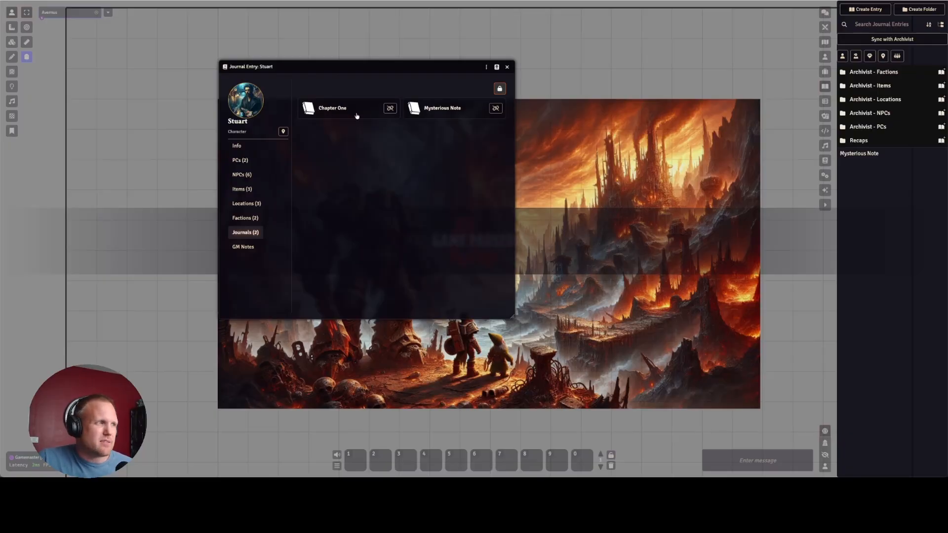
# Remove the Mysterious Note and Chapter One links from Stuart's entry, and check its GM Notes before closing it
pyautogui.click(492, 110)
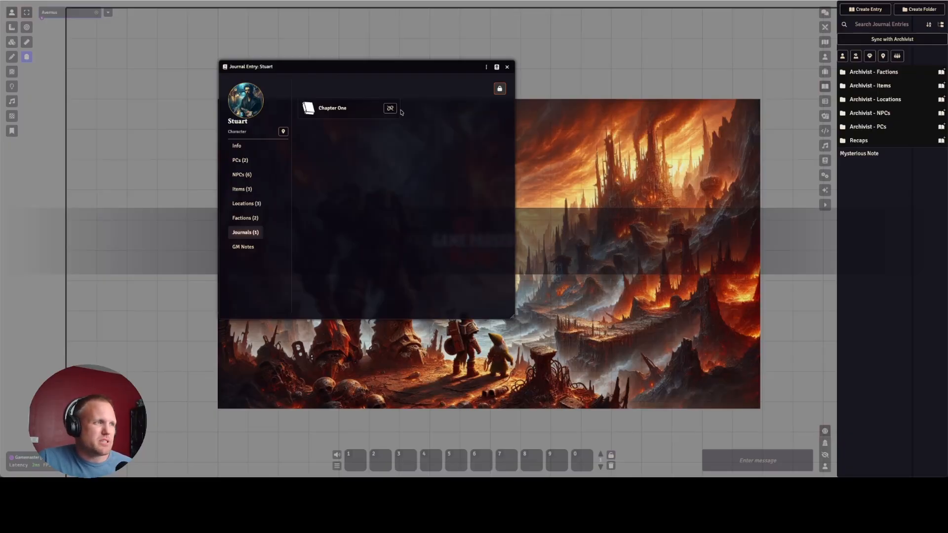
pyautogui.click(390, 109)
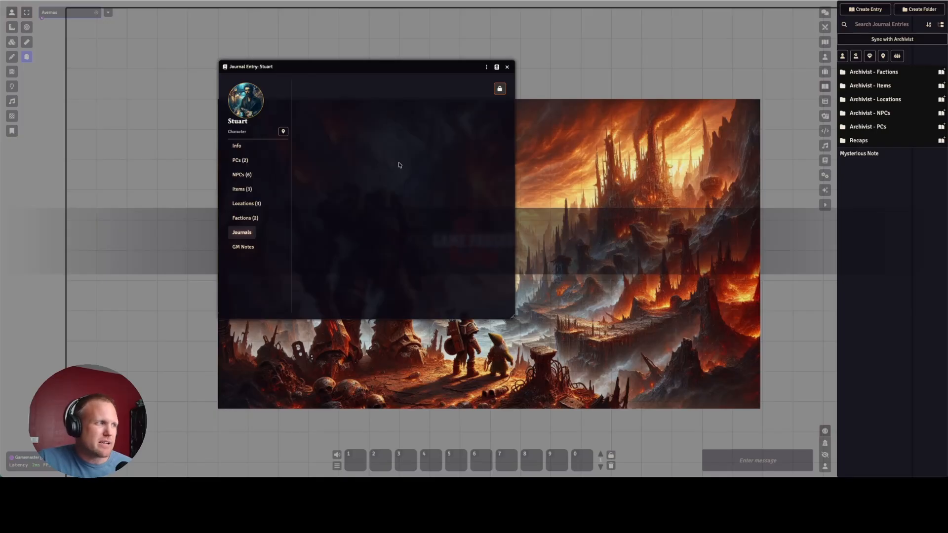
pyautogui.click(244, 247)
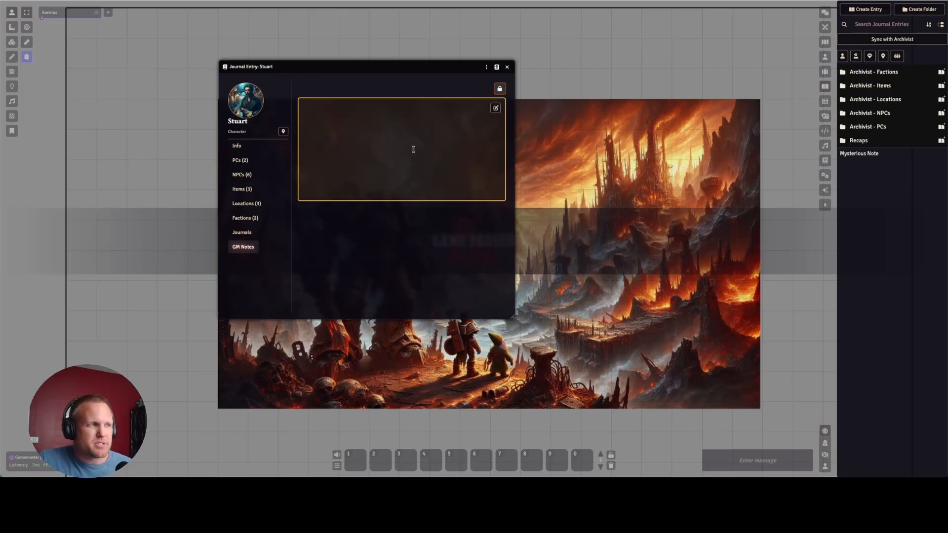
pyautogui.click(507, 67)
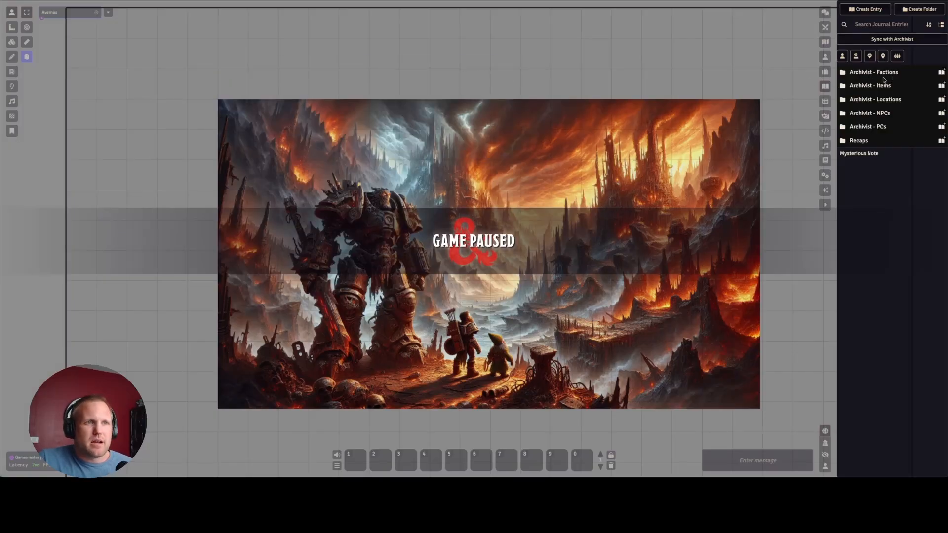
# Open the Elfsong Tavern entry from the Archivist - Locations folder and open its linked scene
pyautogui.click(867, 100)
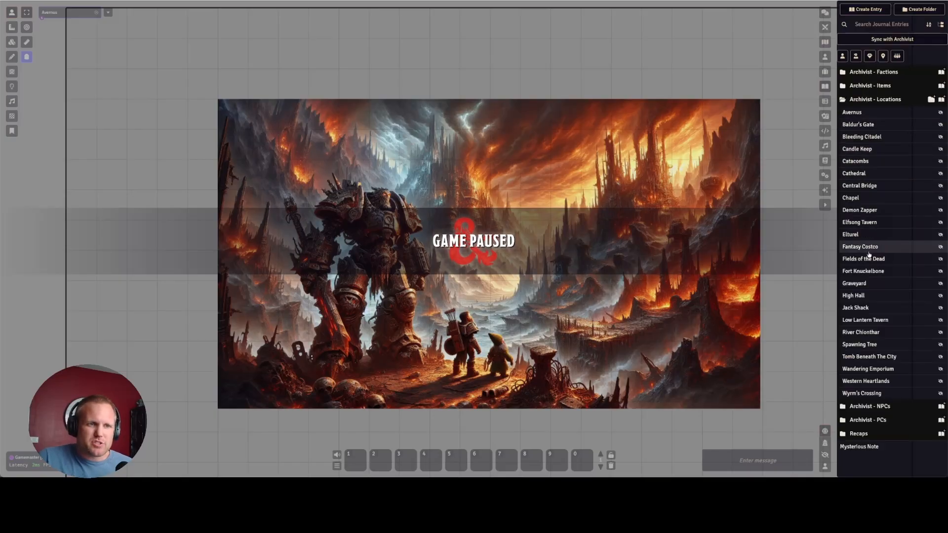
pyautogui.click(862, 223)
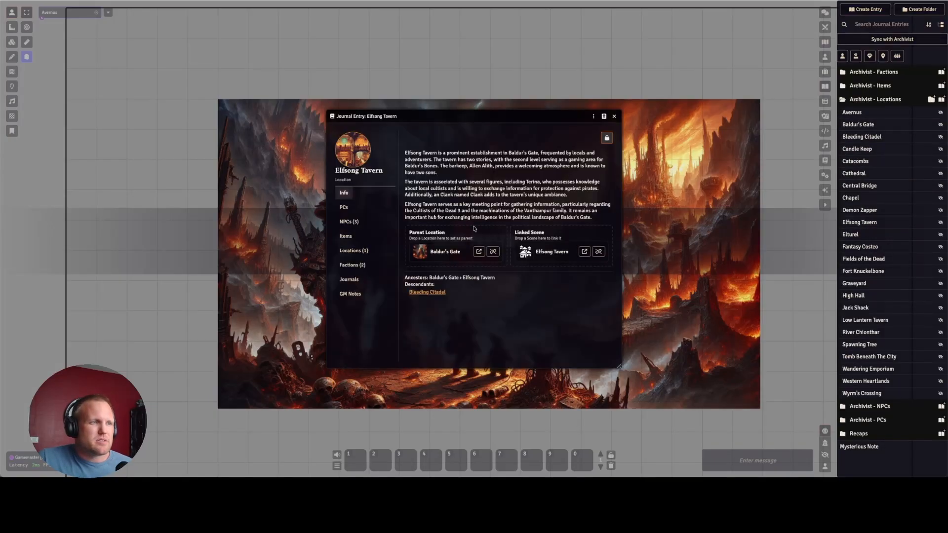
pyautogui.moveTo(467, 119); pyautogui.dragTo(402, 54)
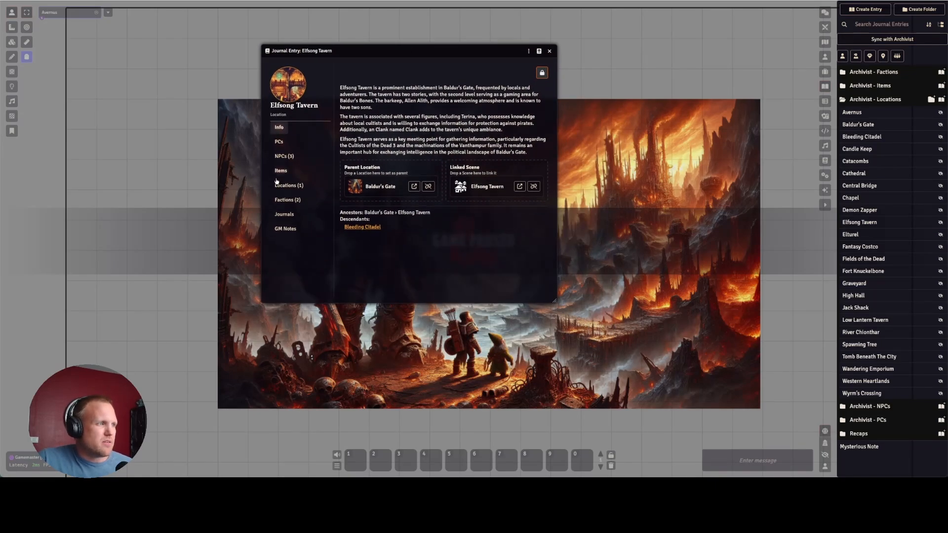
pyautogui.click(285, 129)
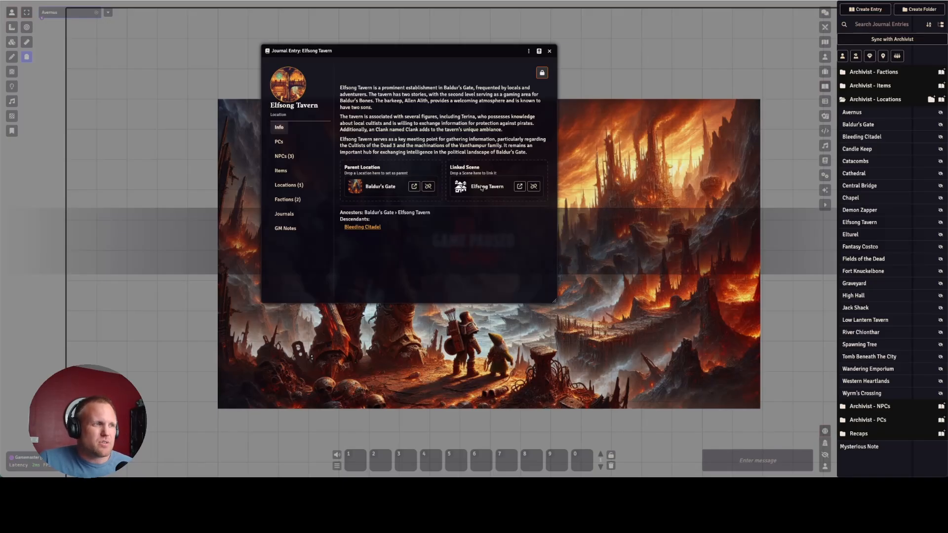
pyautogui.click(518, 187)
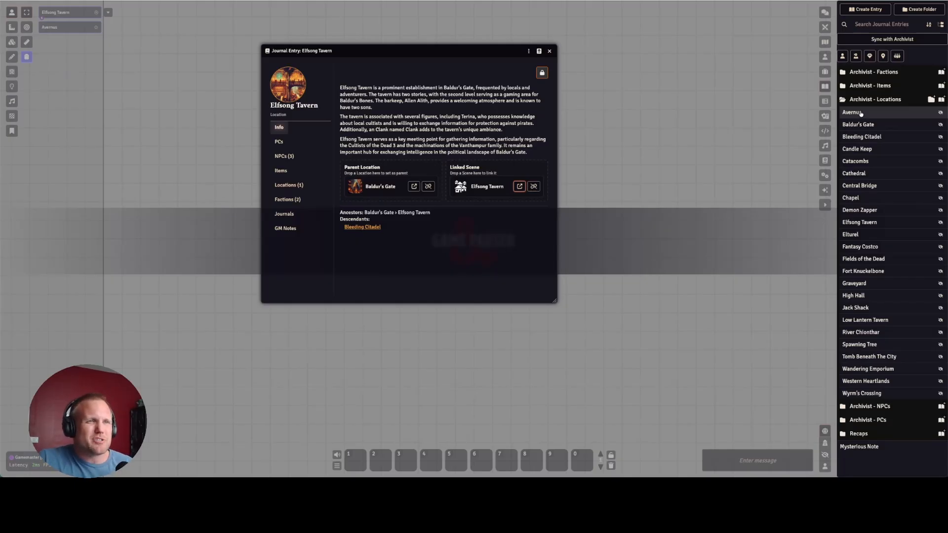
# Set Avernus as the parent location of Elfsong Tavern, and remove the parent location from its descendant Bleeding Citadel
pyautogui.moveTo(855, 113); pyautogui.dragTo(370, 185)
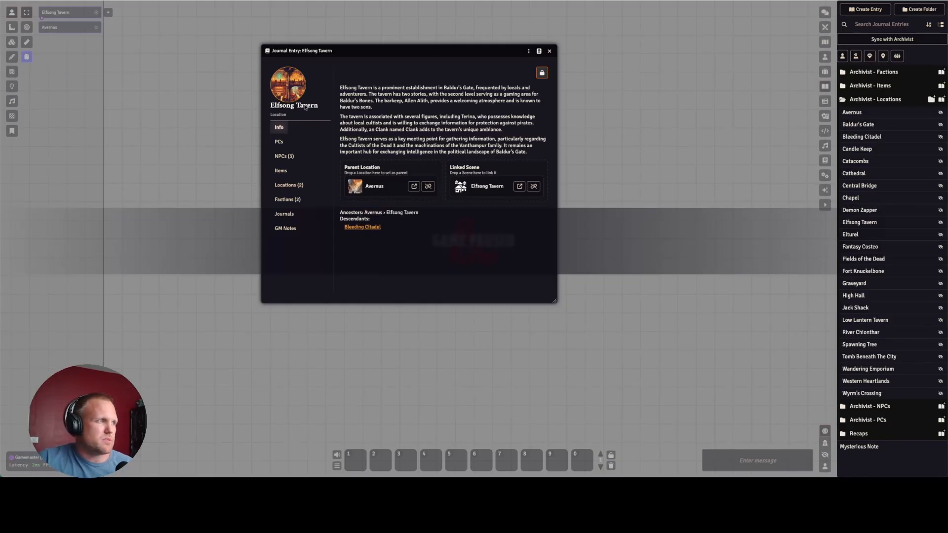
pyautogui.click(367, 228)
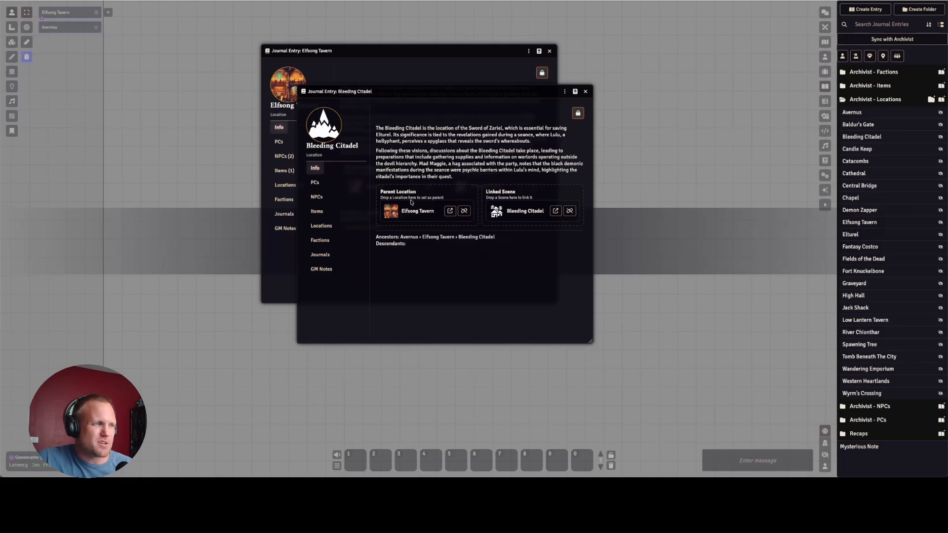
pyautogui.click(464, 211)
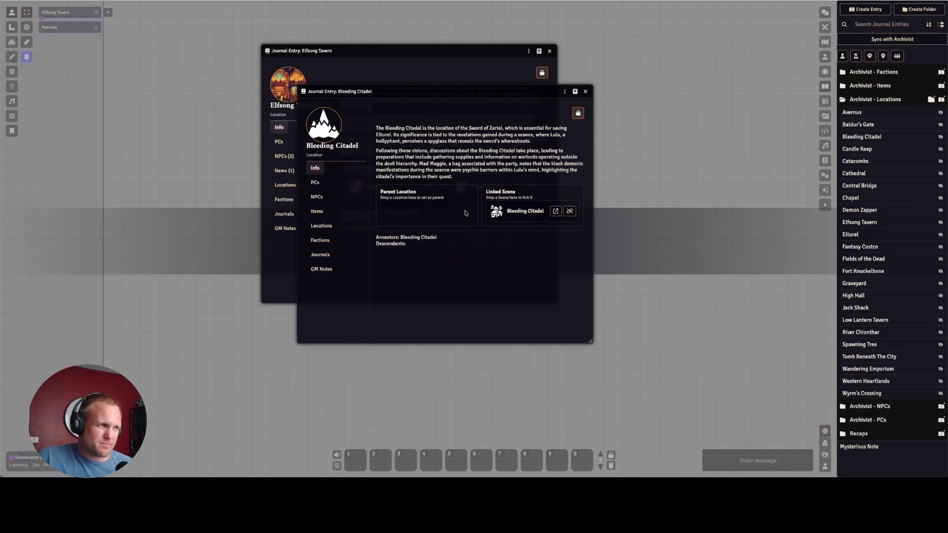
pyautogui.click(586, 92)
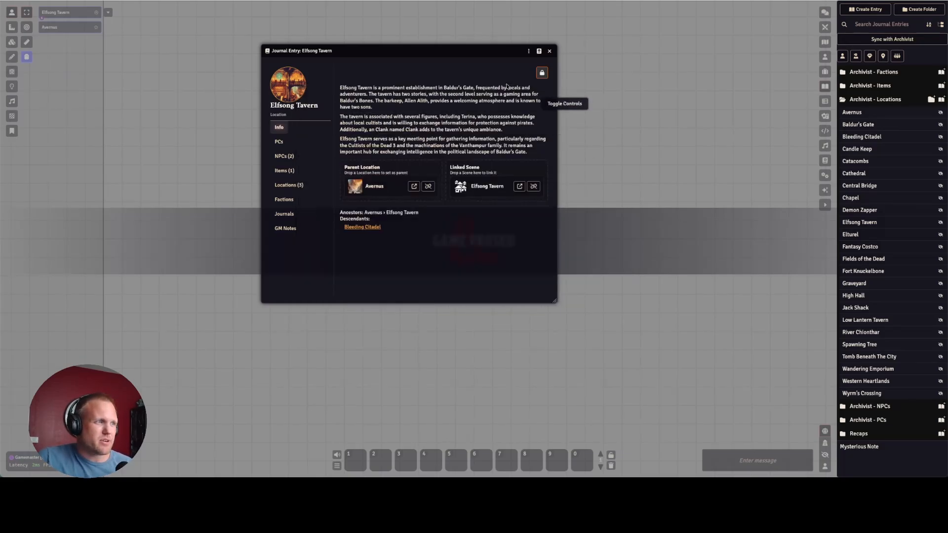
# Close and reopen the Elfsong Tavern entry to check its ancestors and descendants, and close it again
pyautogui.click(539, 50)
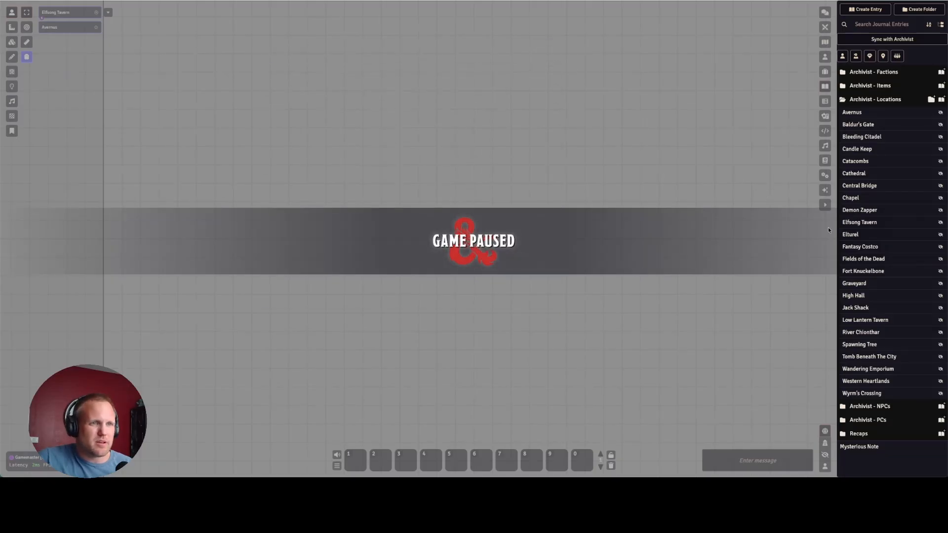
pyautogui.click(860, 223)
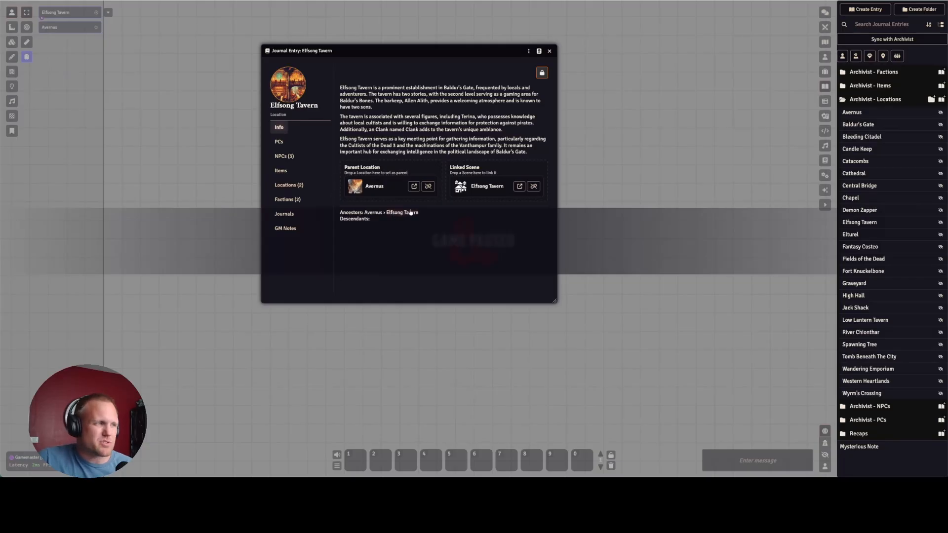
pyautogui.click(550, 51)
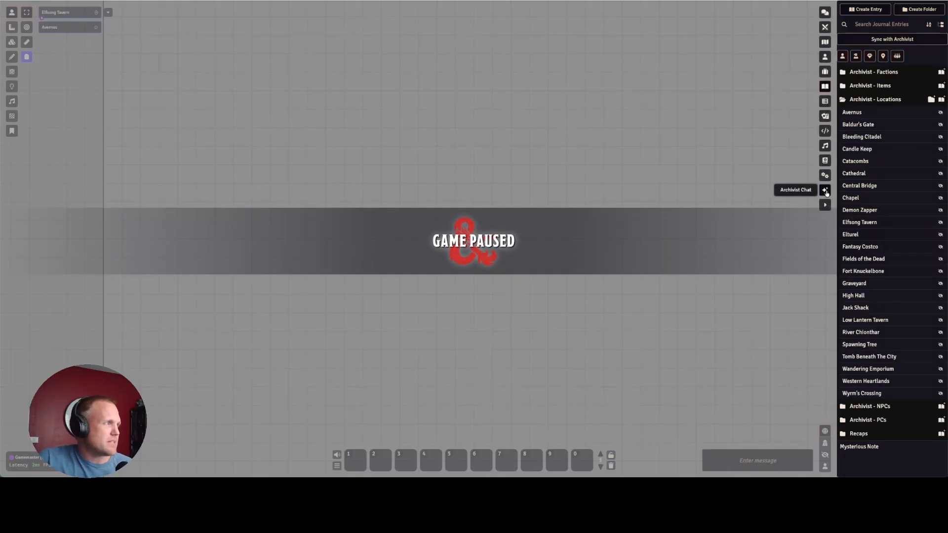
# Ask the Archivist Chat "Tell me how Dante met Talbot"
pyautogui.click(825, 192)
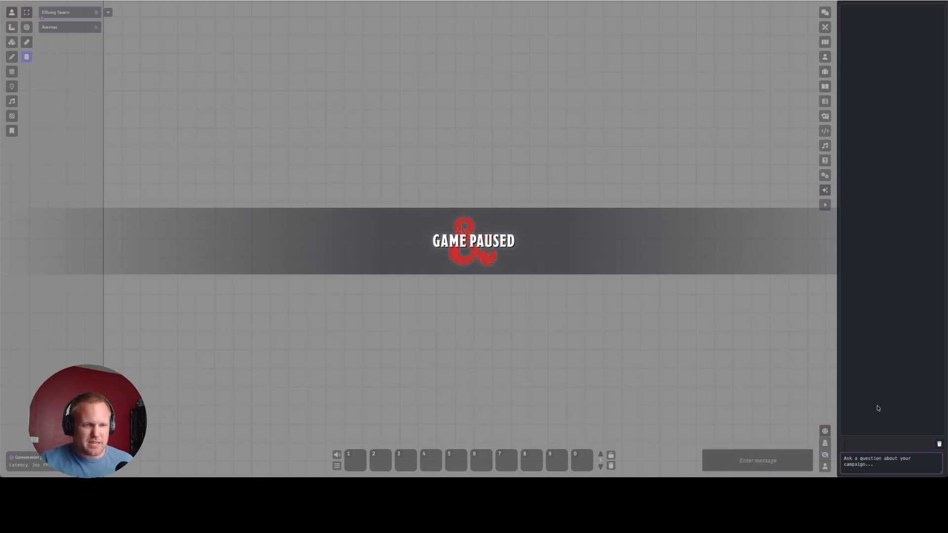
pyautogui.write('Tel')
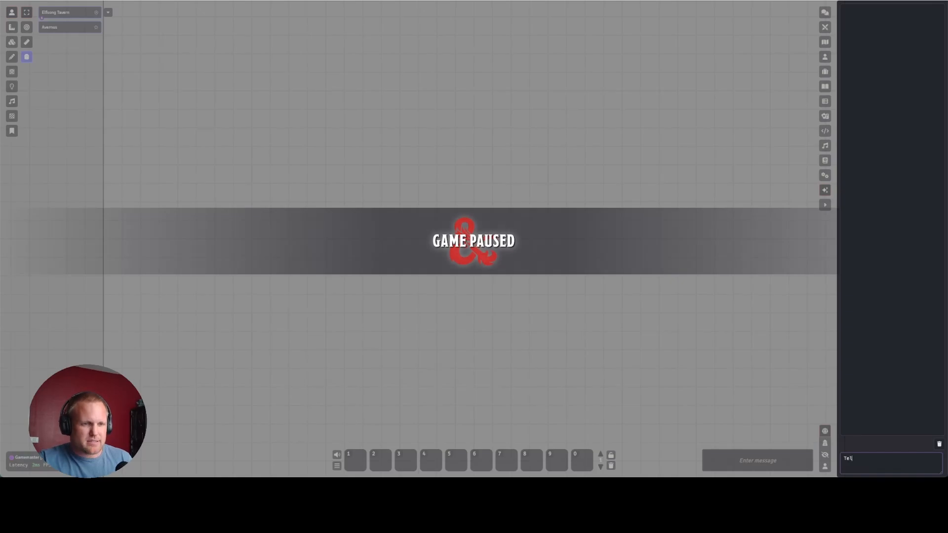
pyautogui.write('l me how Dante ')
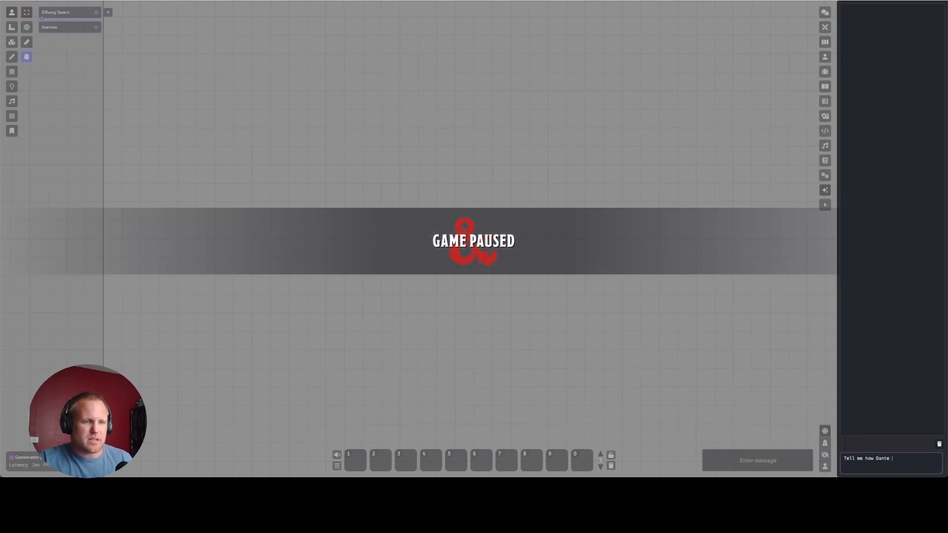
pyautogui.write('met Tal')
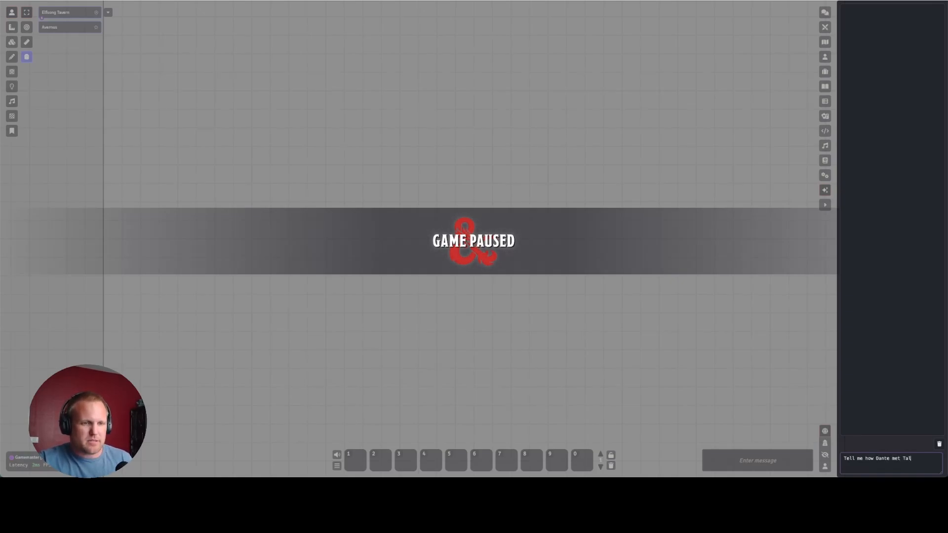
pyautogui.write('btot')
pyautogui.press('Return')
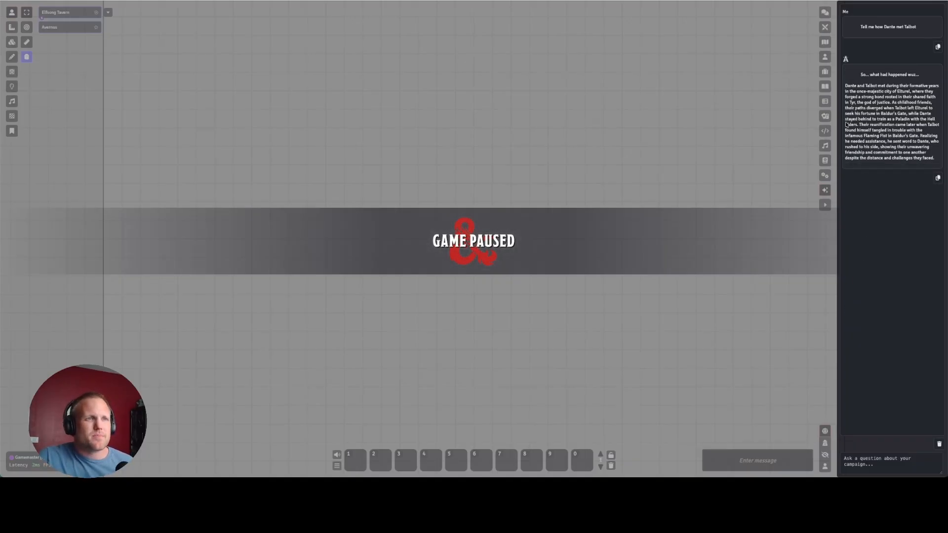
# Open the world's game settings configuration and display the Archivist Sync module's settings
pyautogui.click(825, 175)
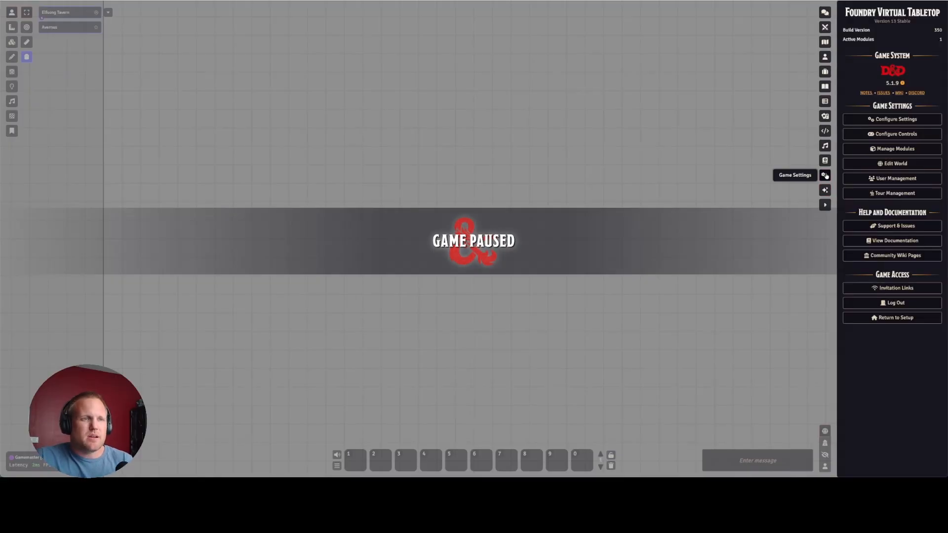
pyautogui.click(896, 149)
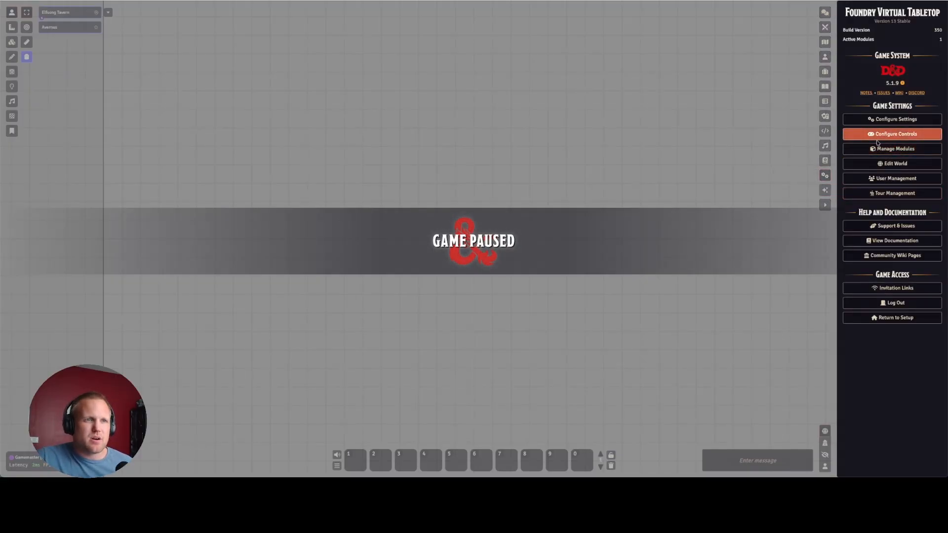
pyautogui.click(895, 119)
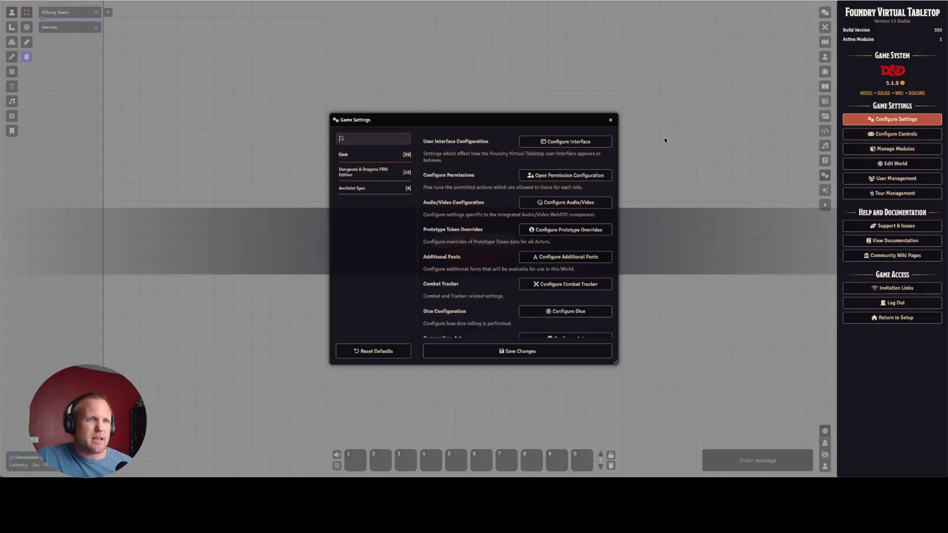
pyautogui.click(354, 190)
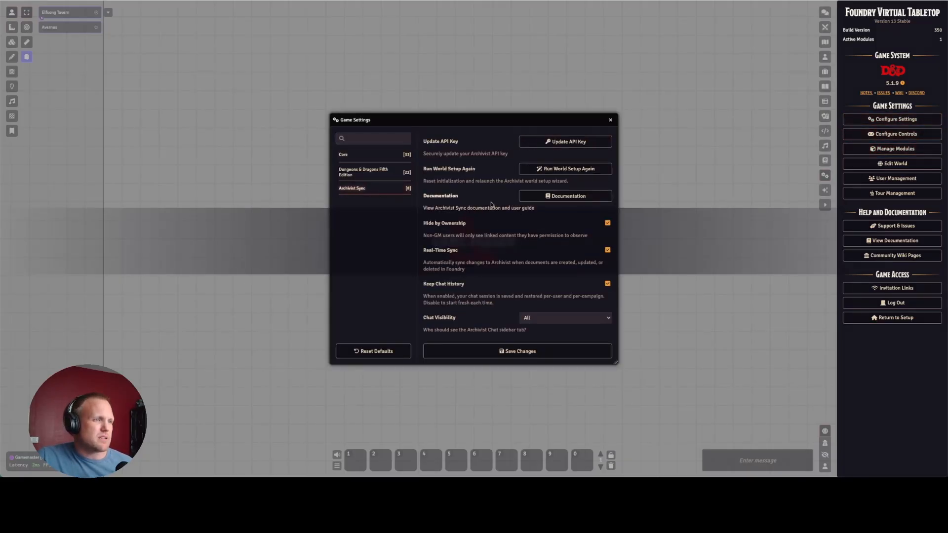
# Review the Archivist Sync options, check the Chat Visibility choices keeping All, and close the settings without saving
pyautogui.scroll(-1, 524, 281)
pyautogui.click(531, 290)
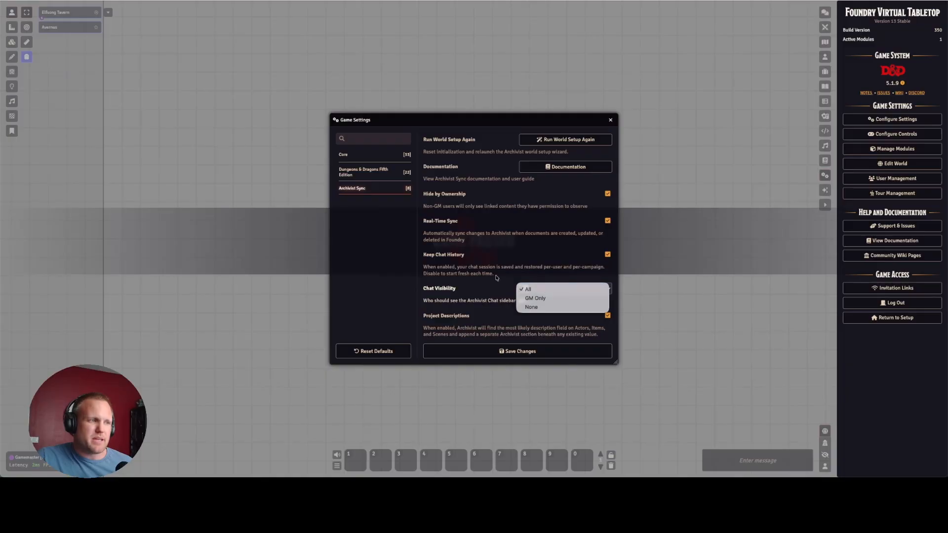
pyautogui.click(542, 289)
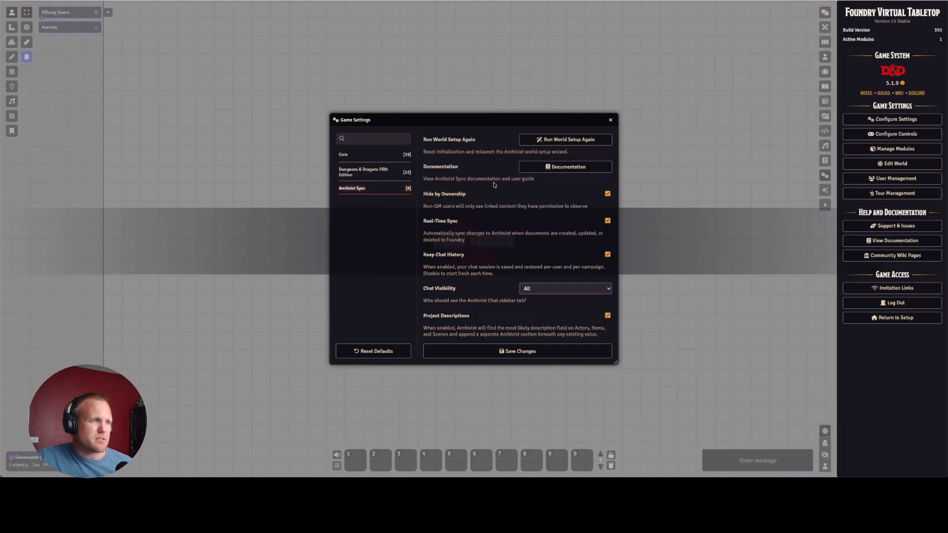
pyautogui.scroll(1, 494, 184)
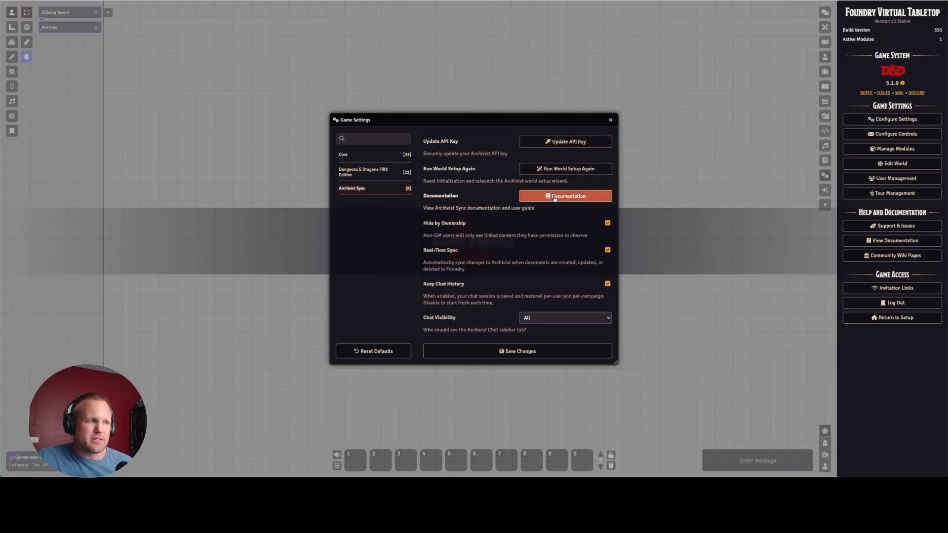
pyautogui.click(611, 120)
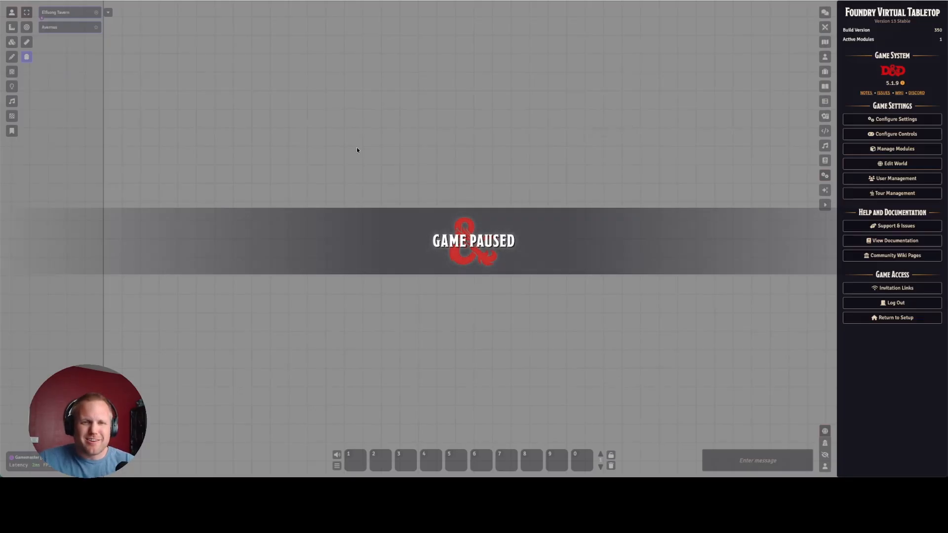